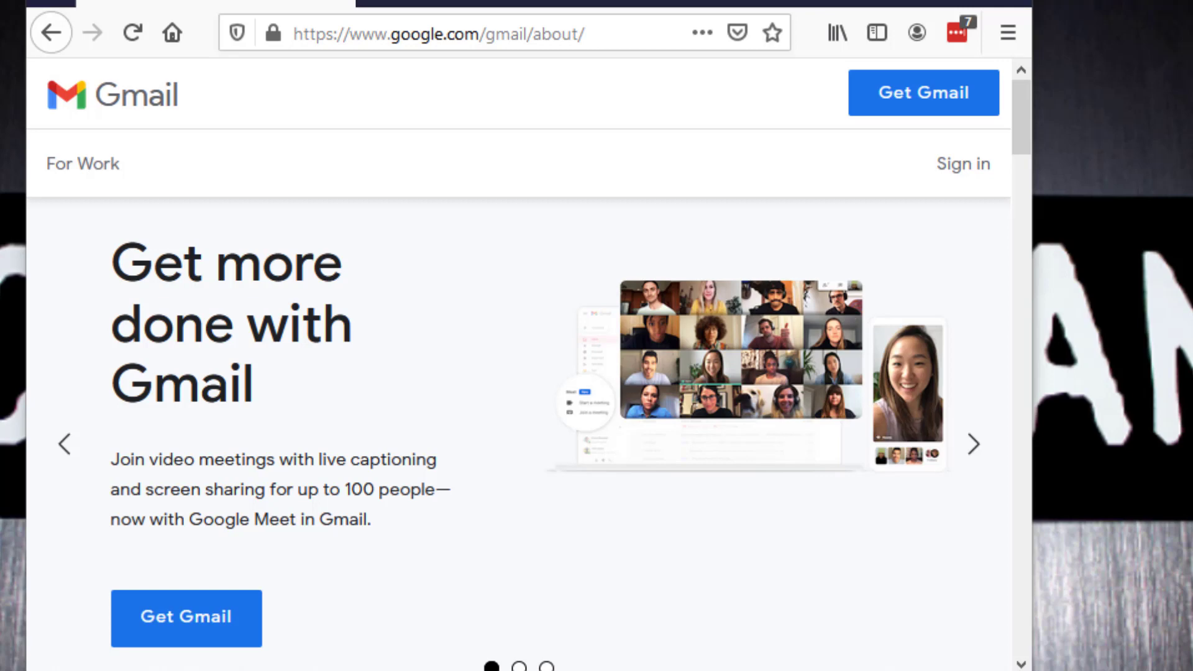
Step: Sign in to Gmail with the existing Google account offered in the account chooser
click(960, 167)
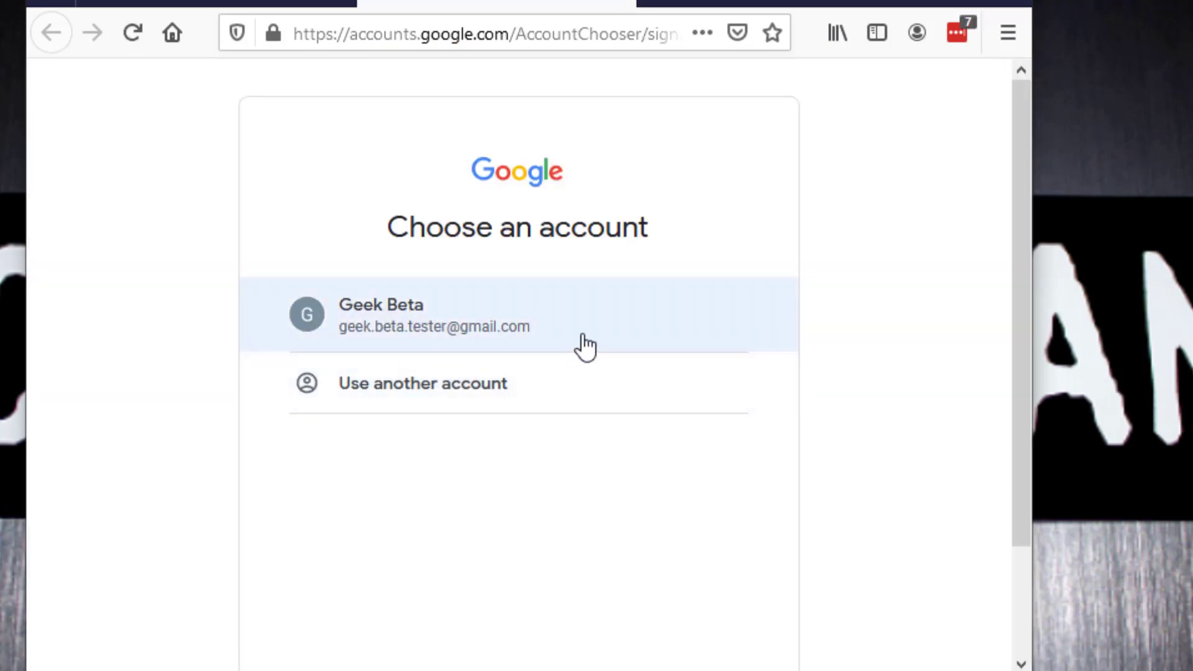
click(584, 346)
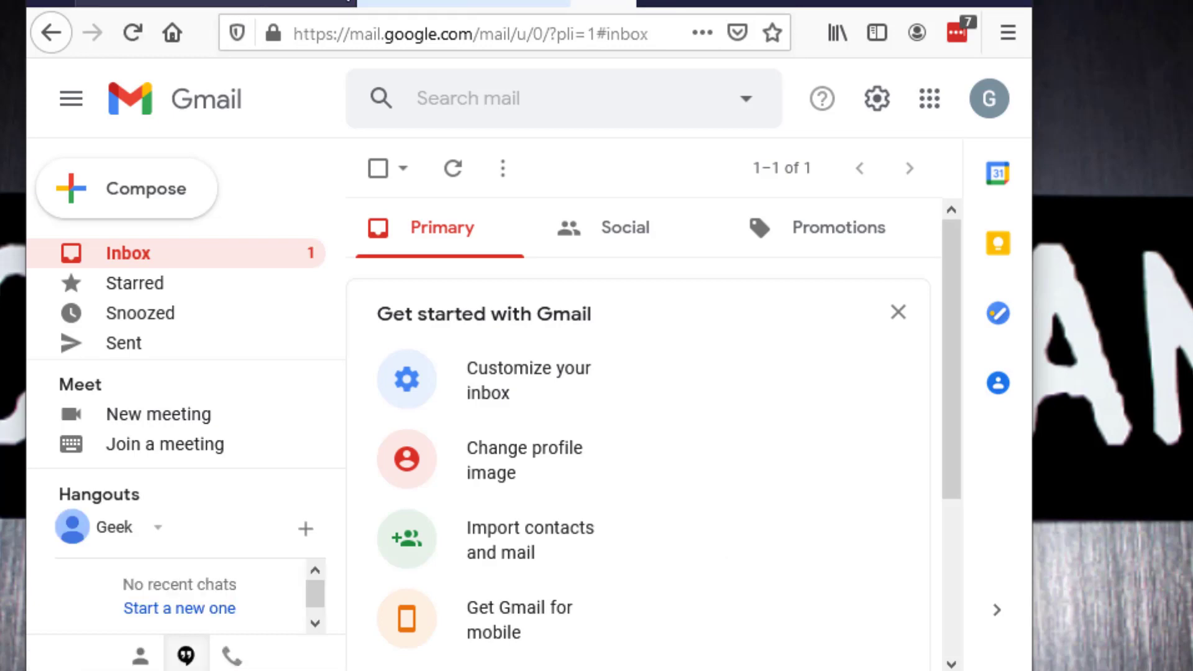
Step: Search the web for "gcloud console" in a new browser tab
click(399, 5)
click(393, 33)
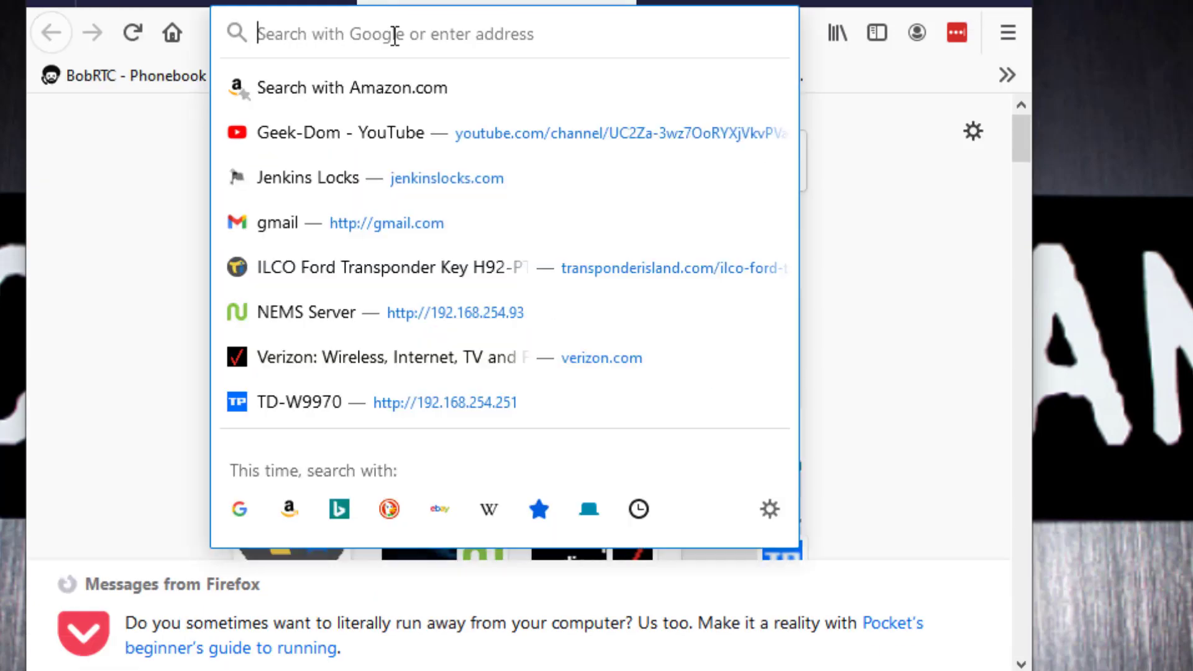
text(cl)
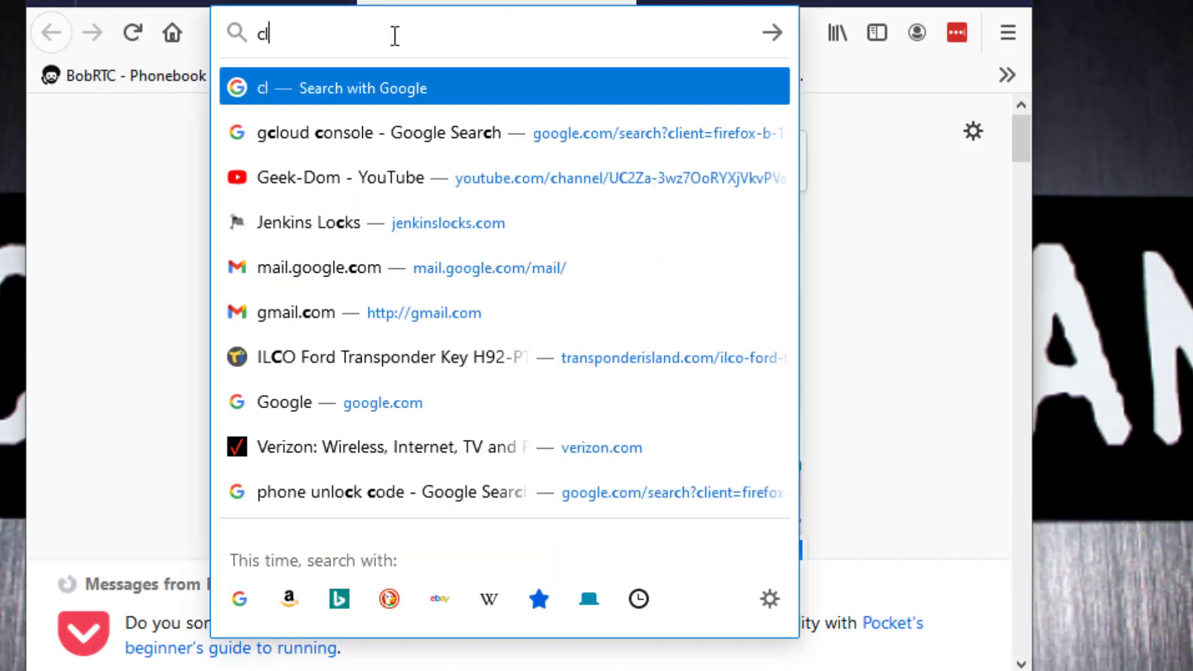
text(oud)
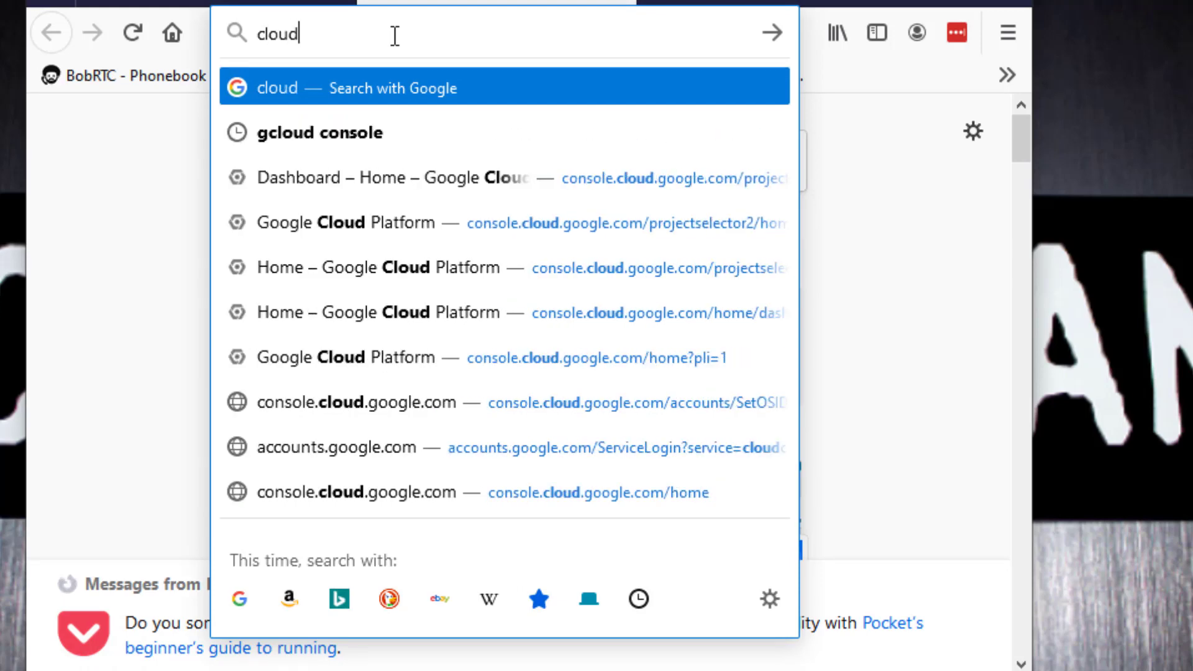
key(BackSpace)
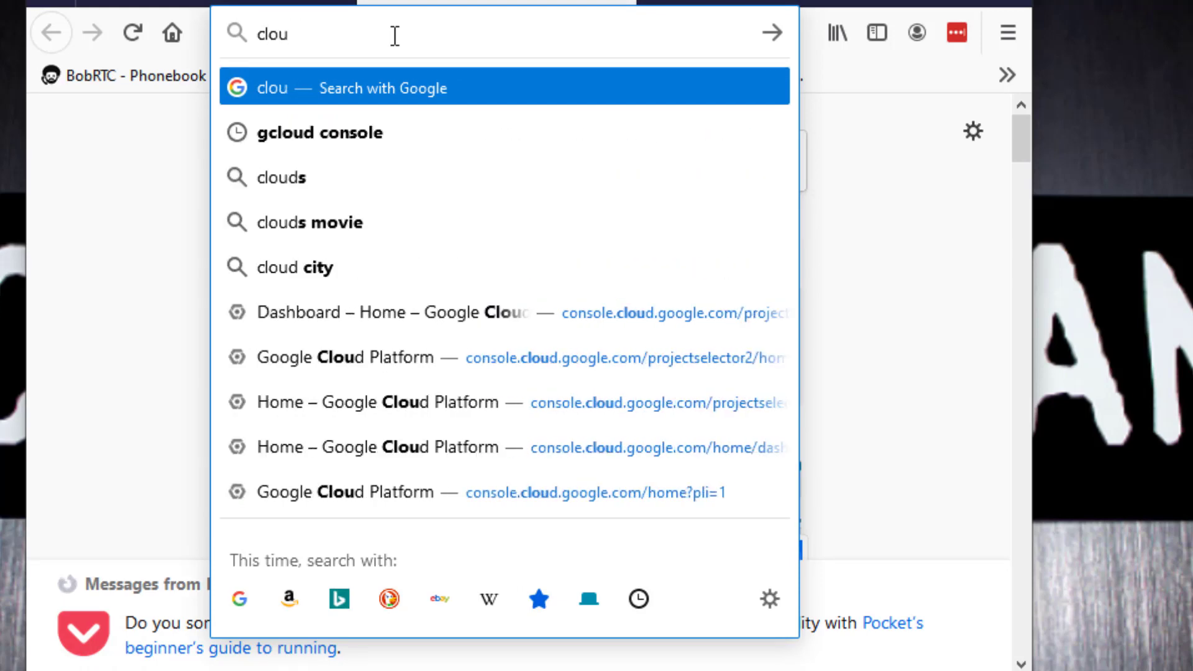
key(BackSpace)
key(BackSpace)
key(BackSpace)
key(BackSpace)
text(glou)
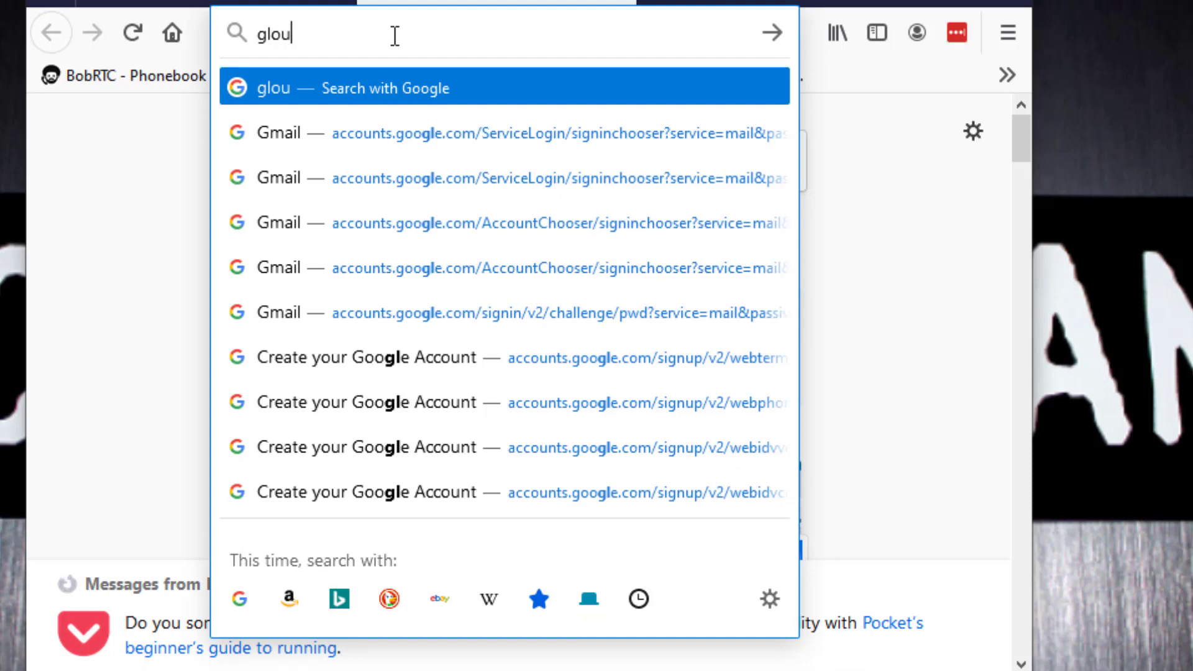
text(d)
key(BackSpace)
key(BackSpace)
key(BackSpace)
key(BackSpace)
text(c)
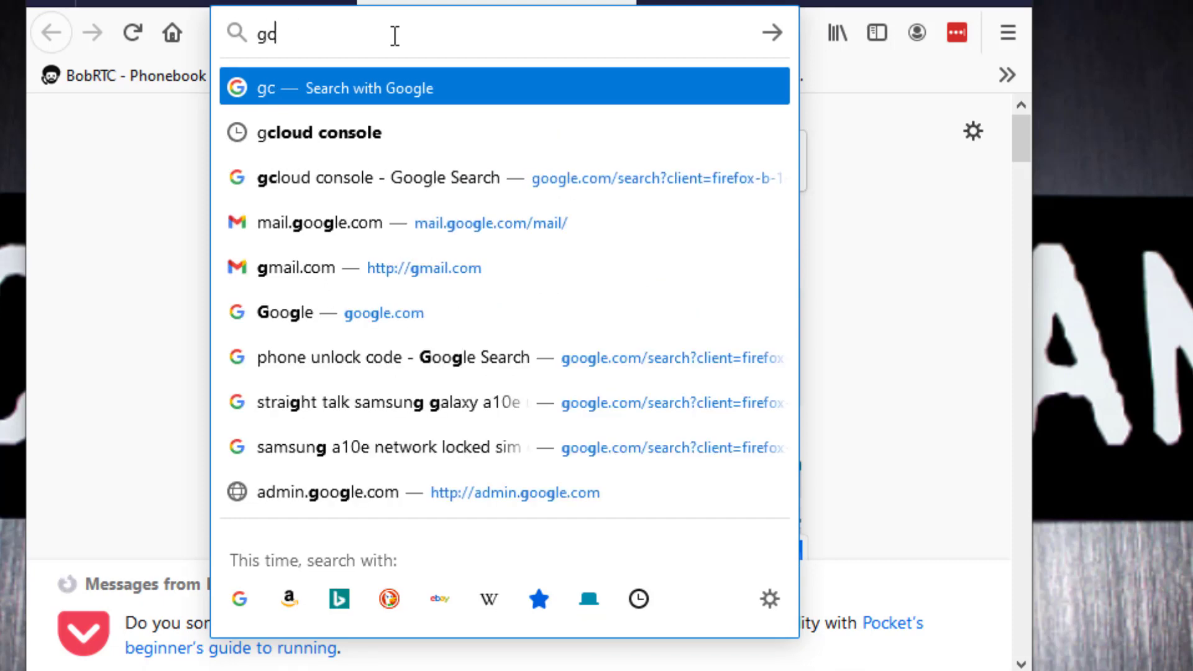
text(loud co)
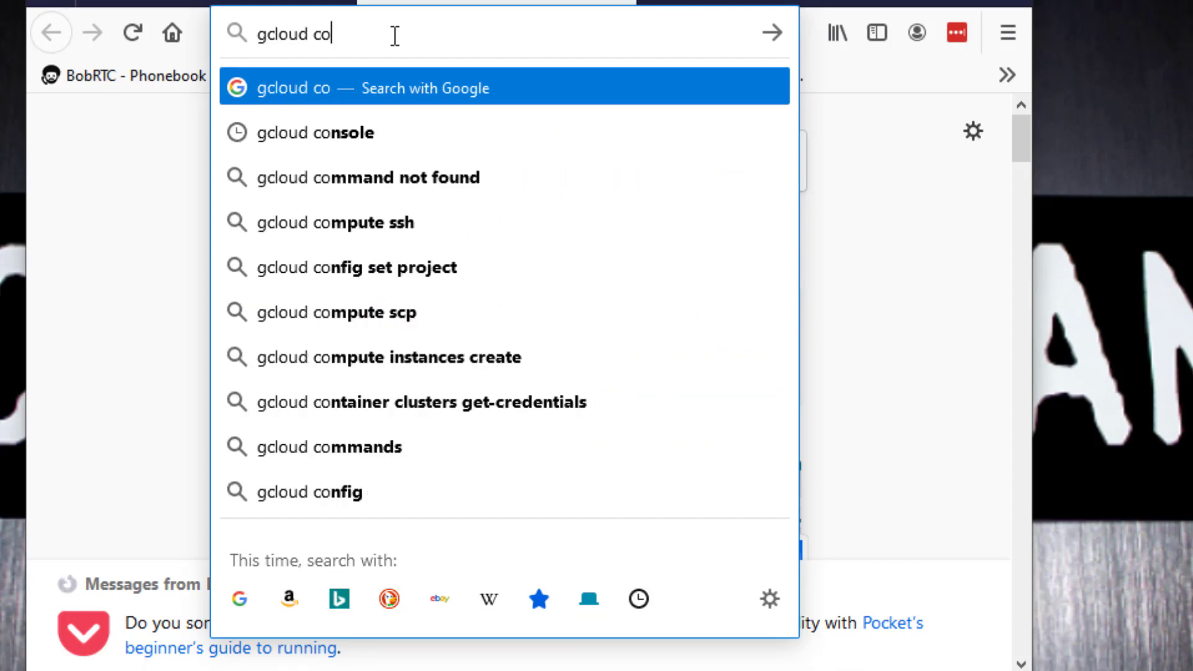
key(Down)
key(Return)
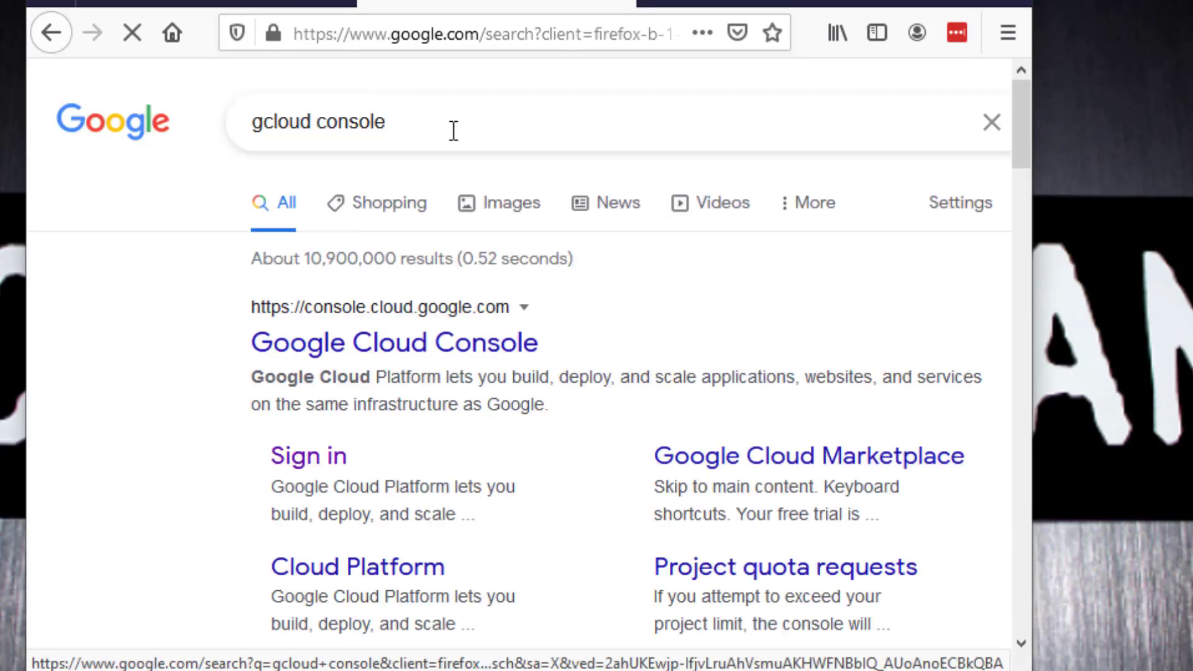
Step: Open the Google Cloud Console sign-in result and accept the Google Cloud Platform Terms of Service
click(324, 464)
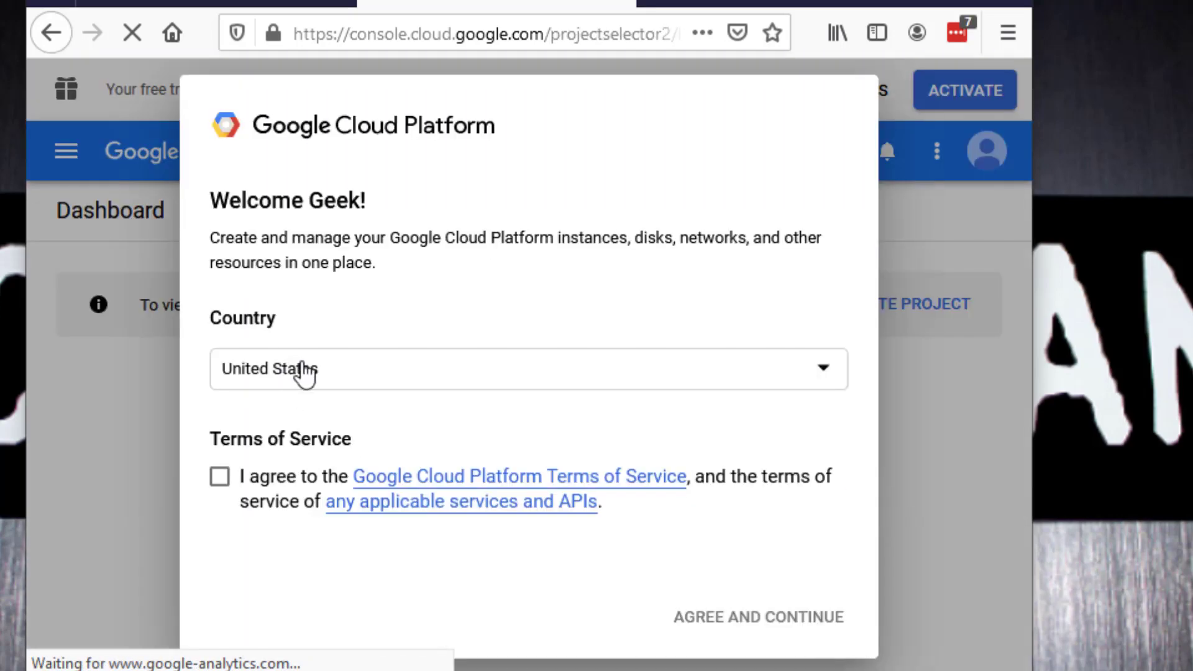
click(220, 484)
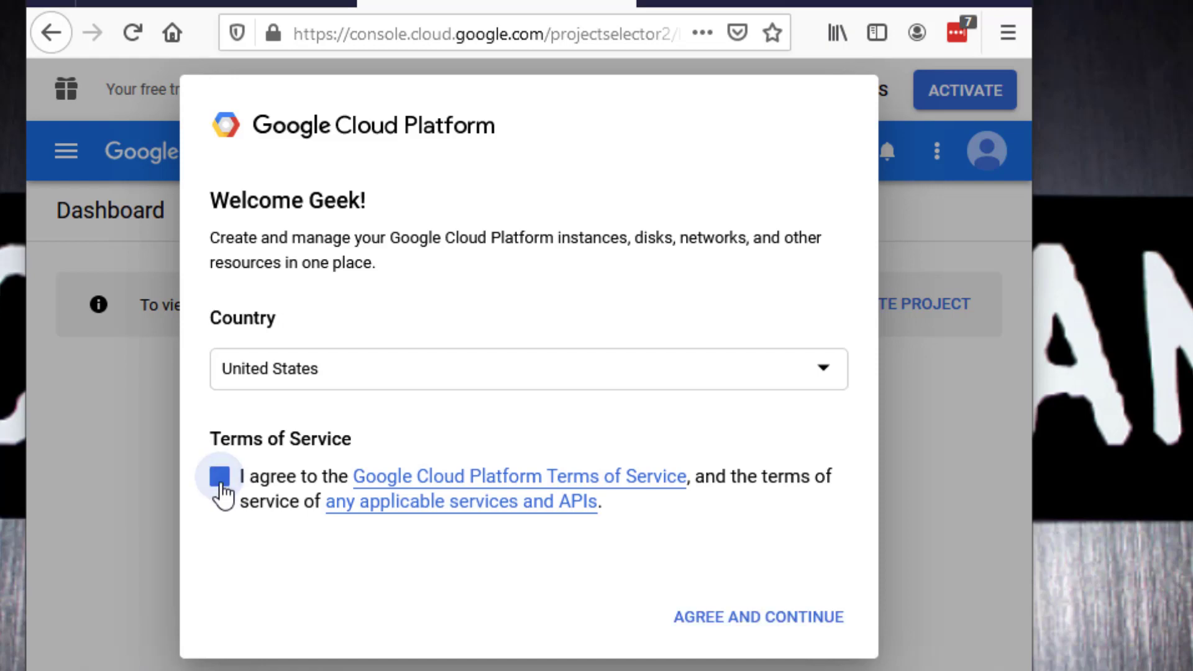
click(709, 627)
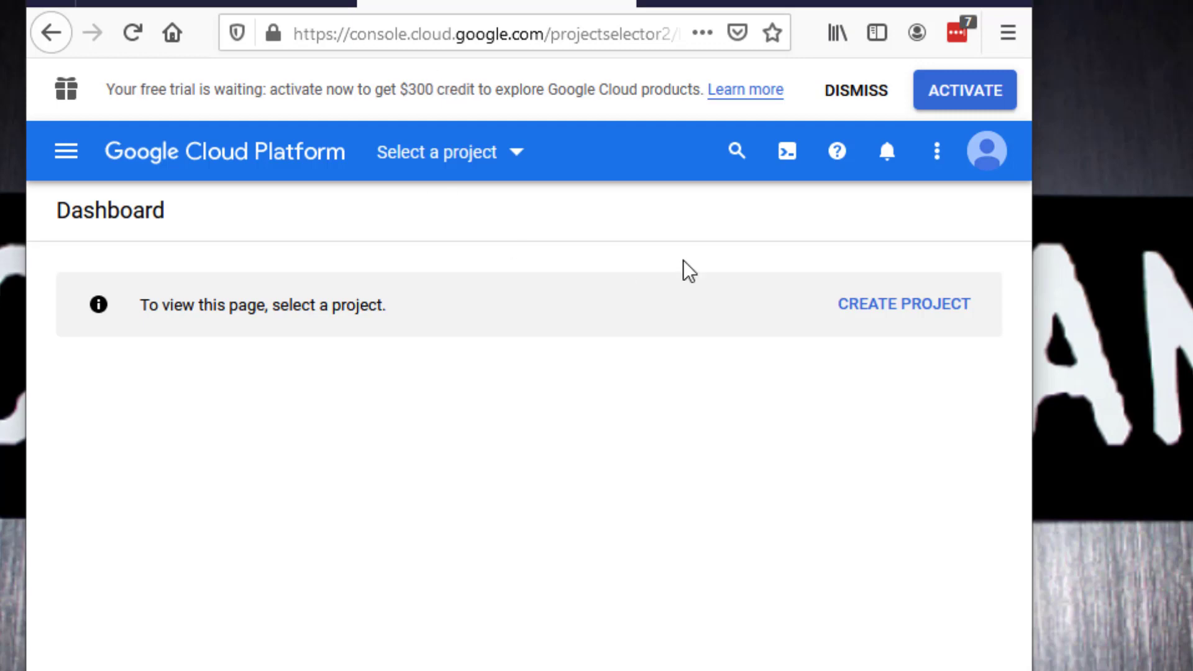
Step: Start activating the $300 free trial, agree to its Terms of Service and continue to the second signup step
click(947, 93)
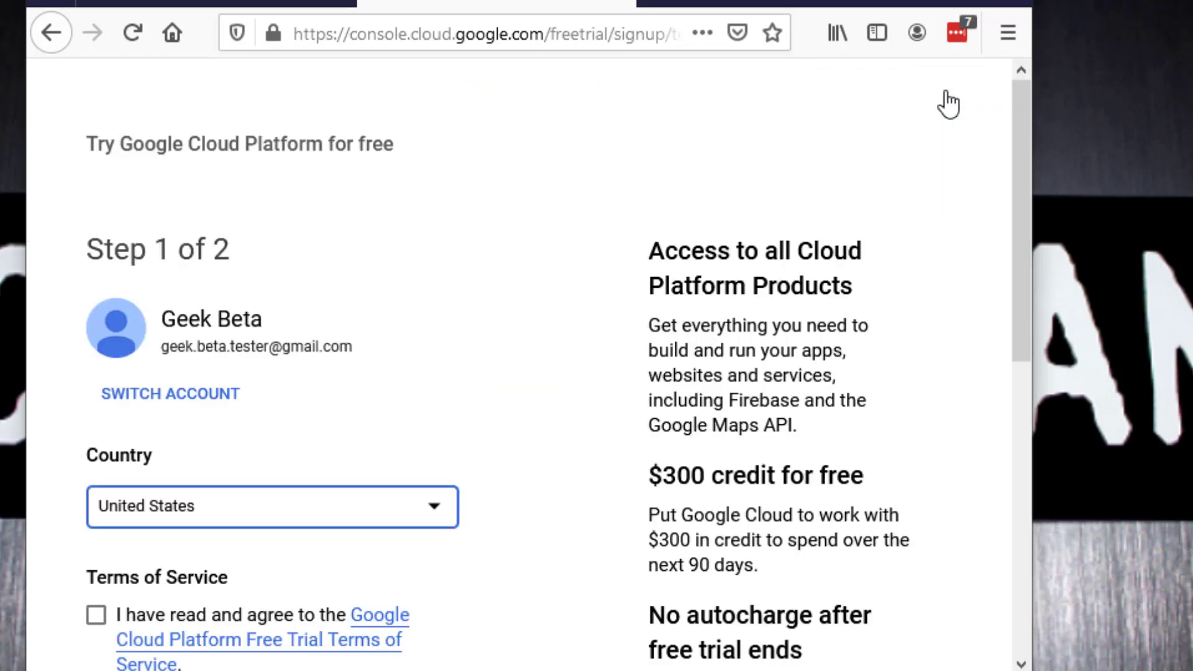
scroll(524, 309, down, 3)
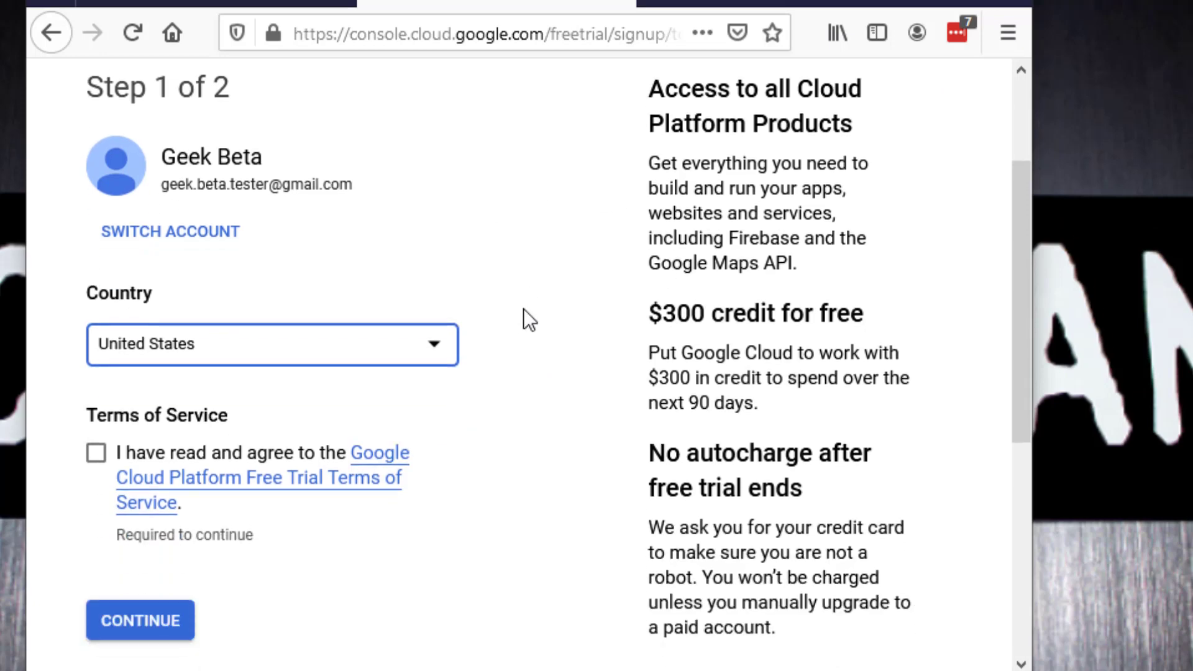
scroll(523, 309, up, 1)
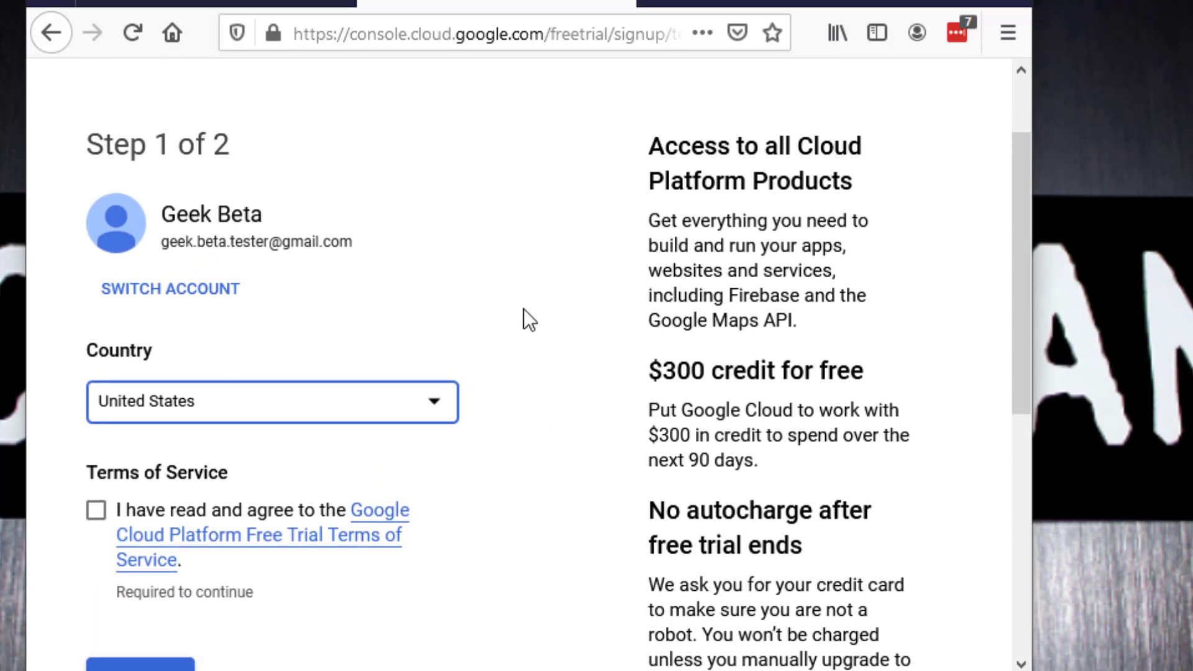
scroll(523, 309, down, 2)
click(95, 301)
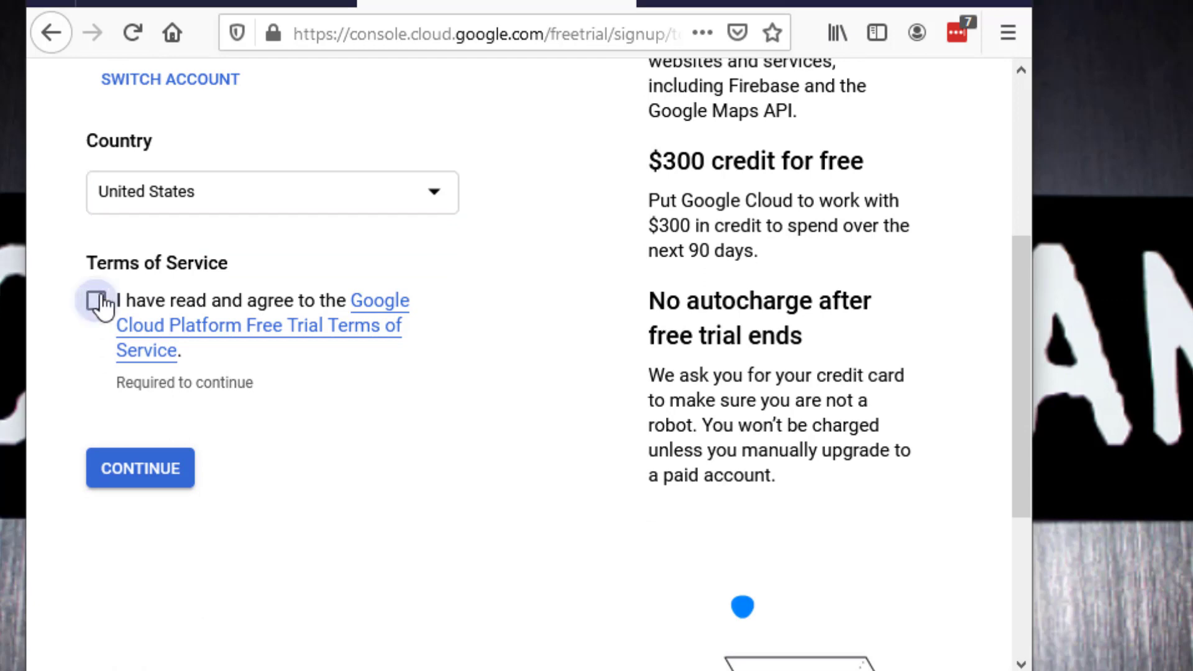
click(140, 472)
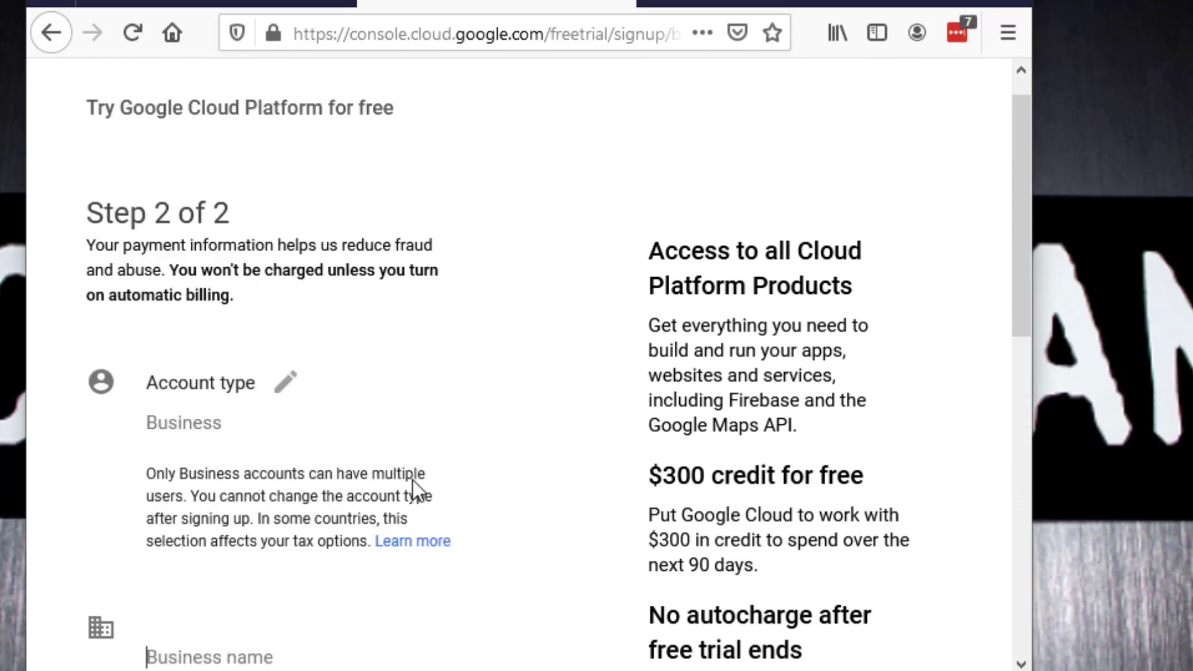
Step: Enter Geek-Beta as the business name and open the credit or debit card payment options
scroll(413, 480, down, 1)
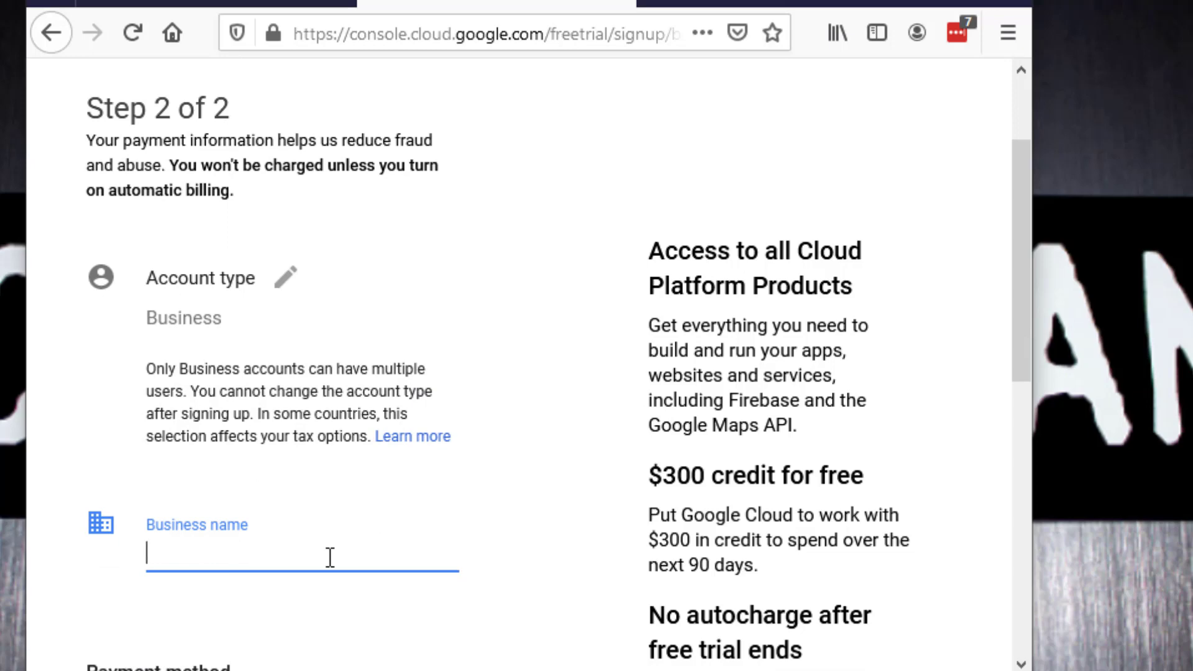
text(Geek-Be)
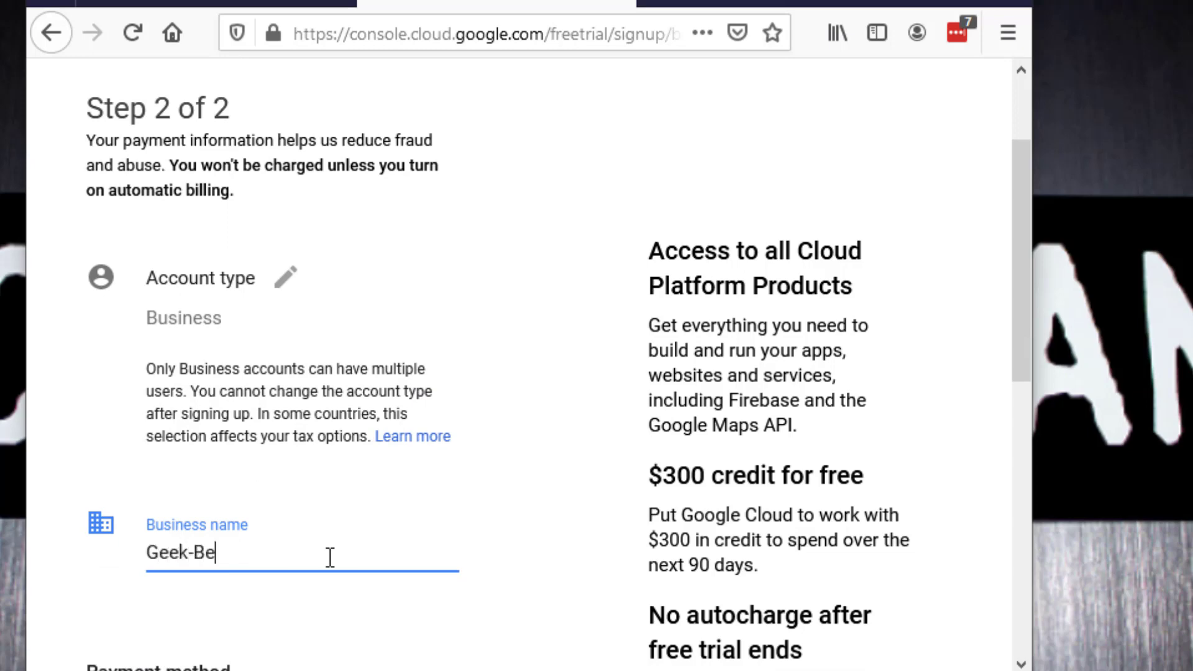
text(ta)
scroll(340, 494, down, 3)
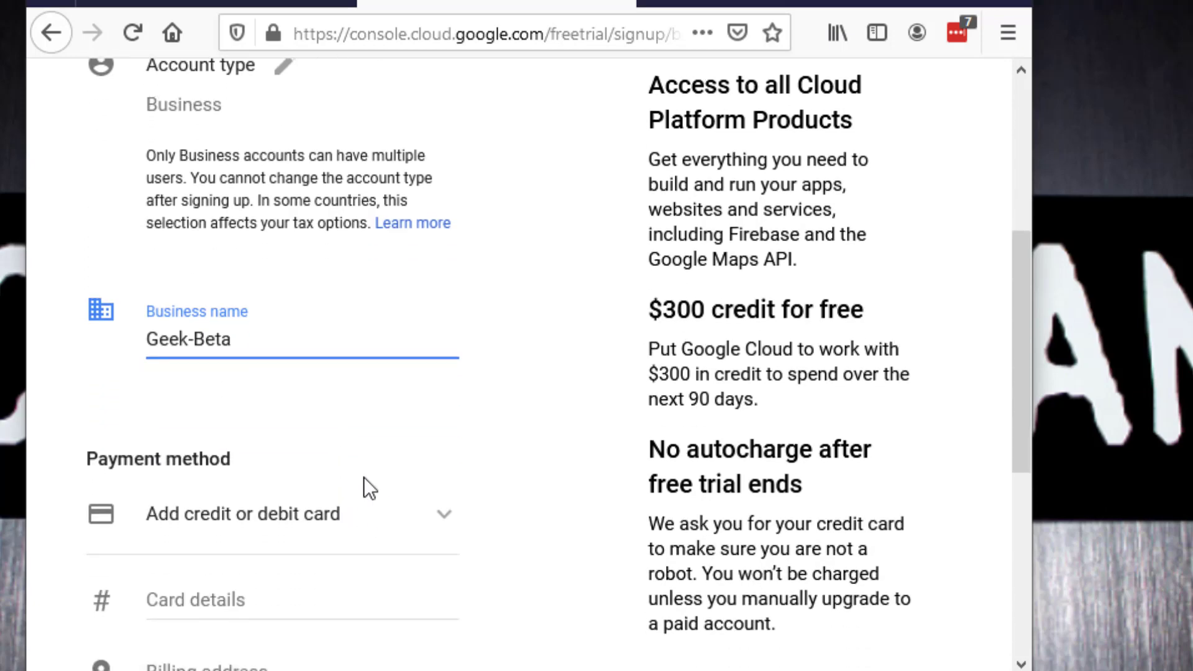
scroll(364, 478, down, 3)
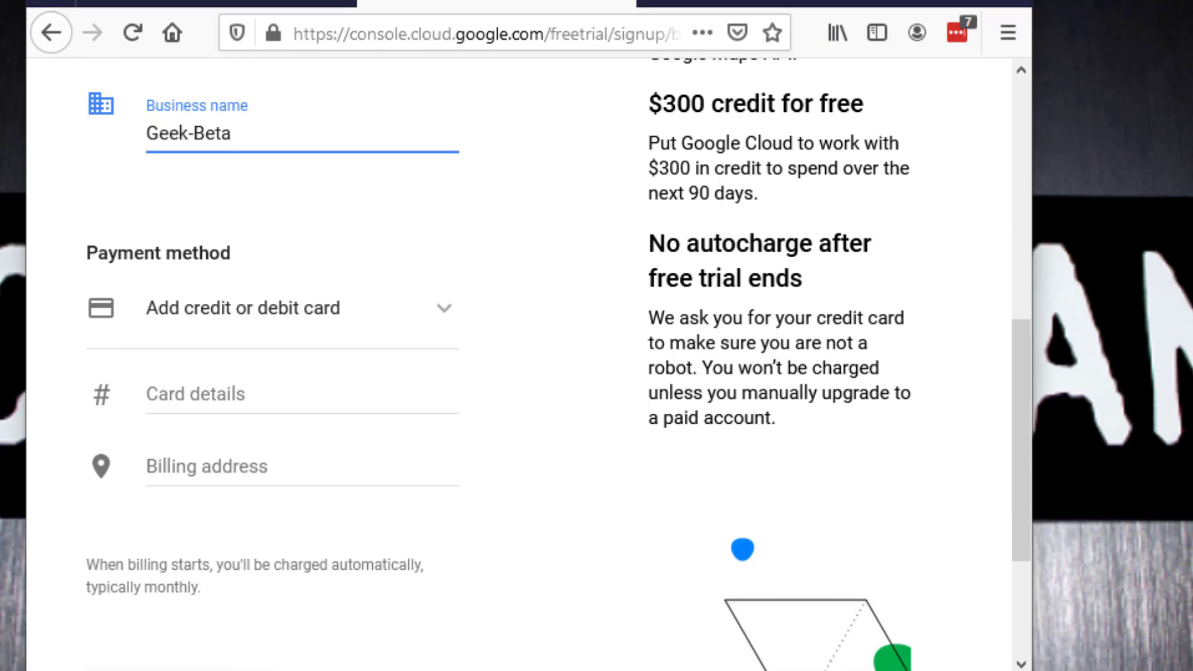
click(445, 323)
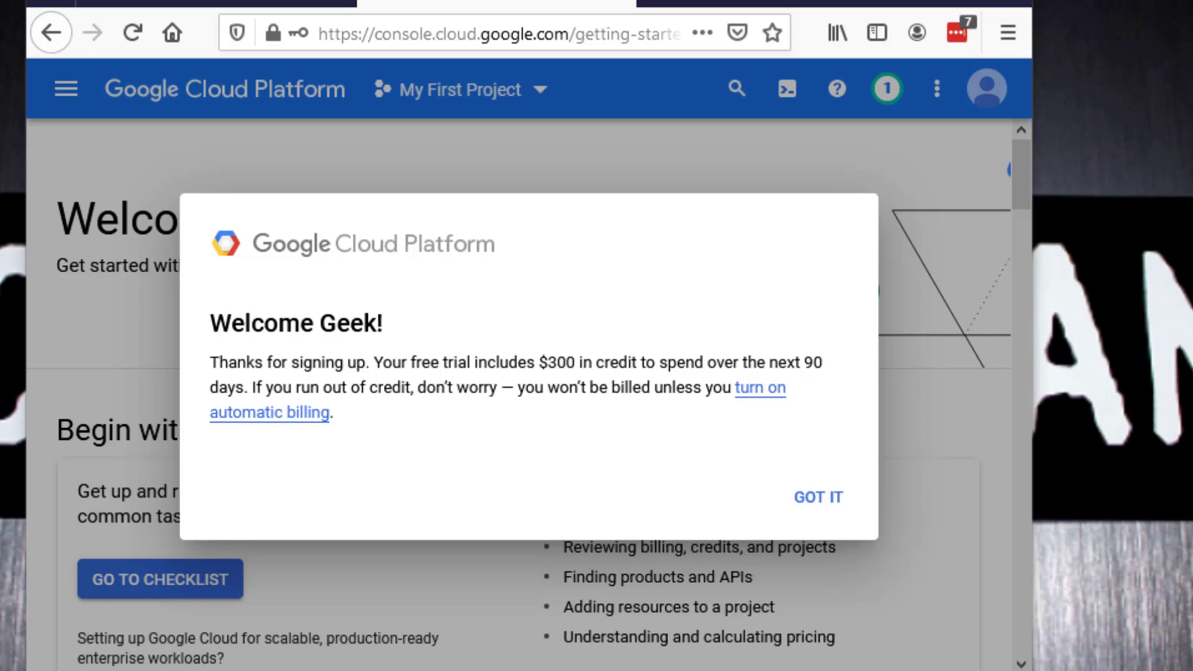
Step: Dismiss the free-trial welcome message and open the project picker
click(818, 504)
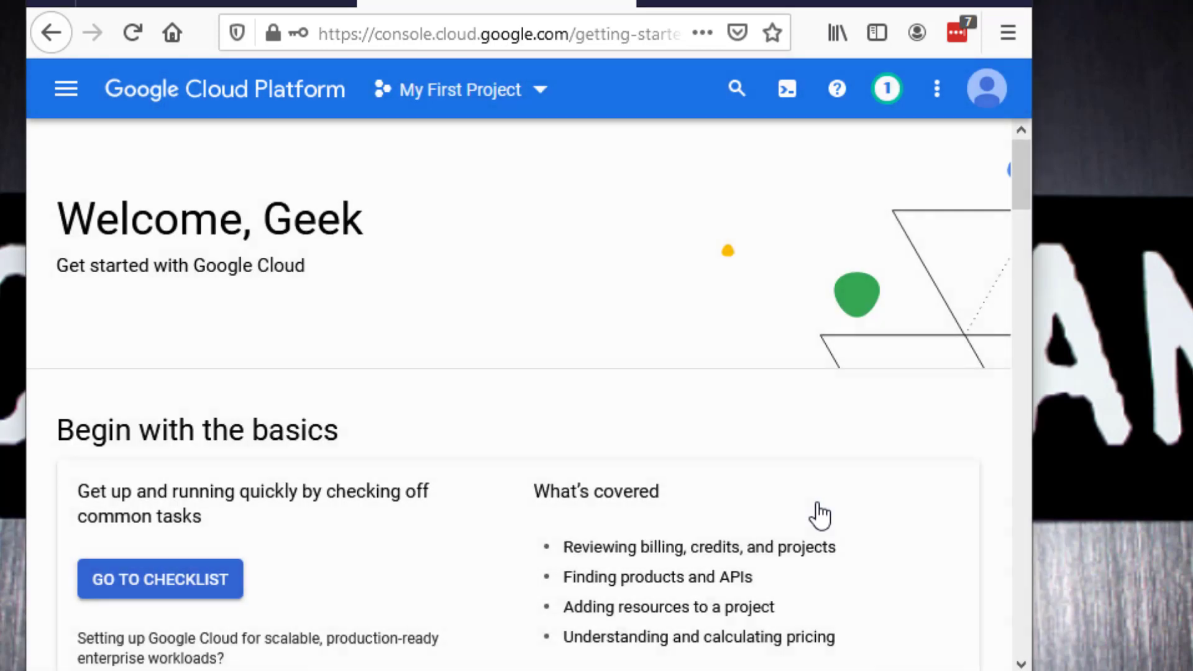
scroll(514, 423, down, 5)
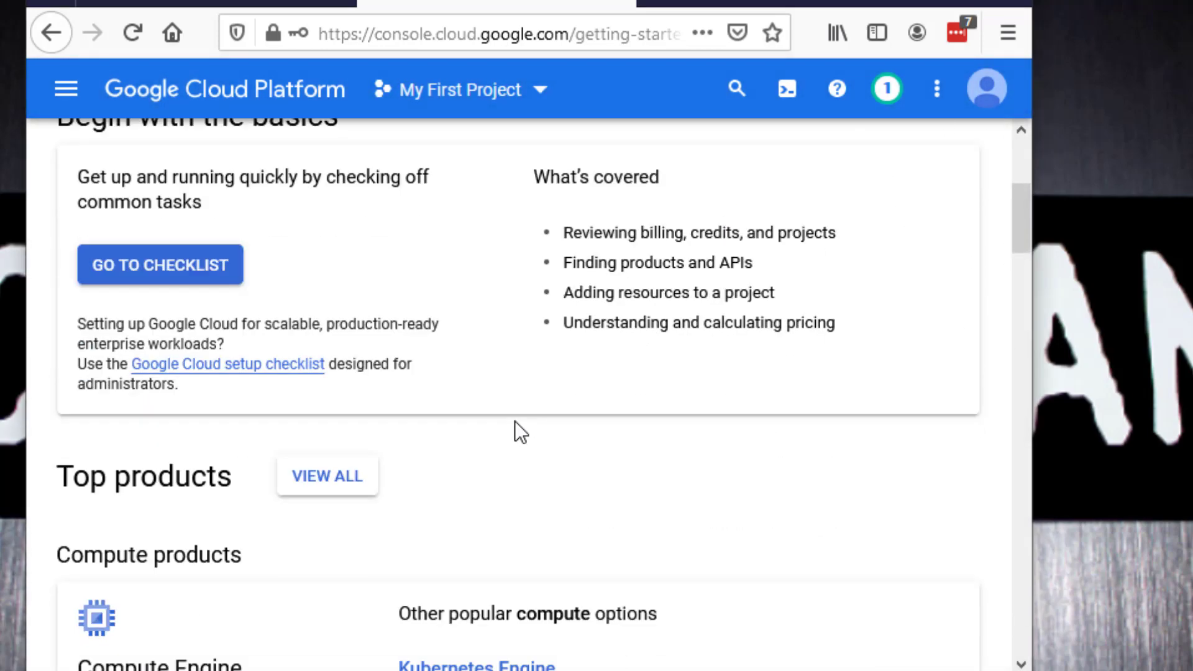
scroll(515, 420, up, 2)
scroll(514, 421, up, 3)
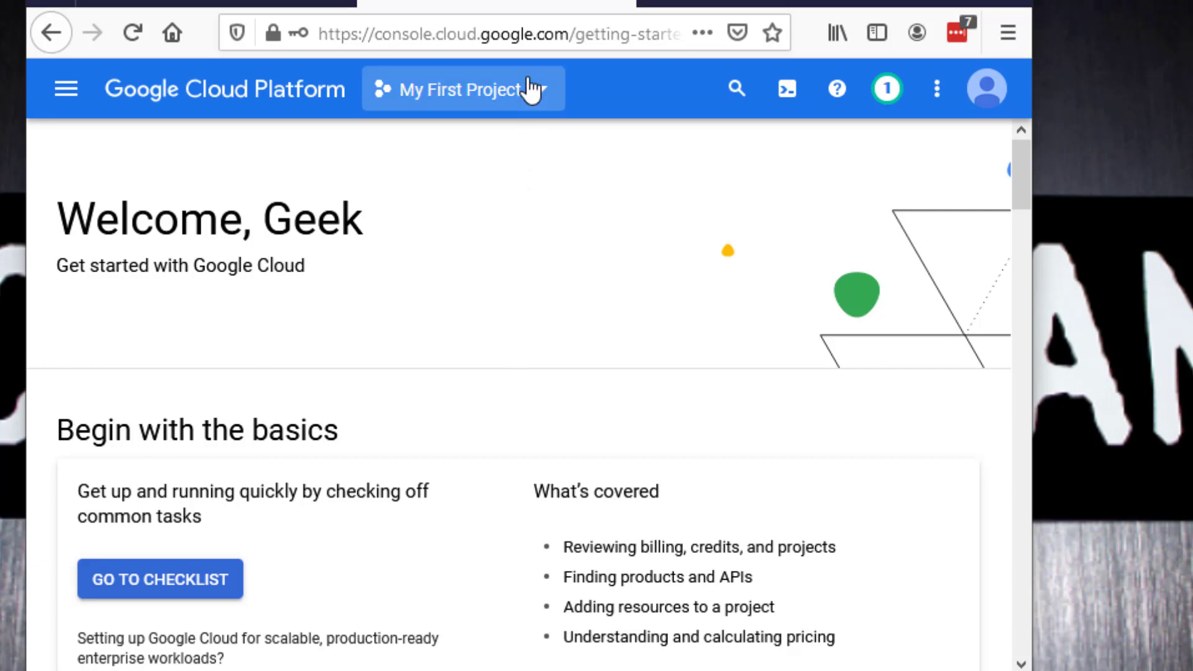
click(483, 97)
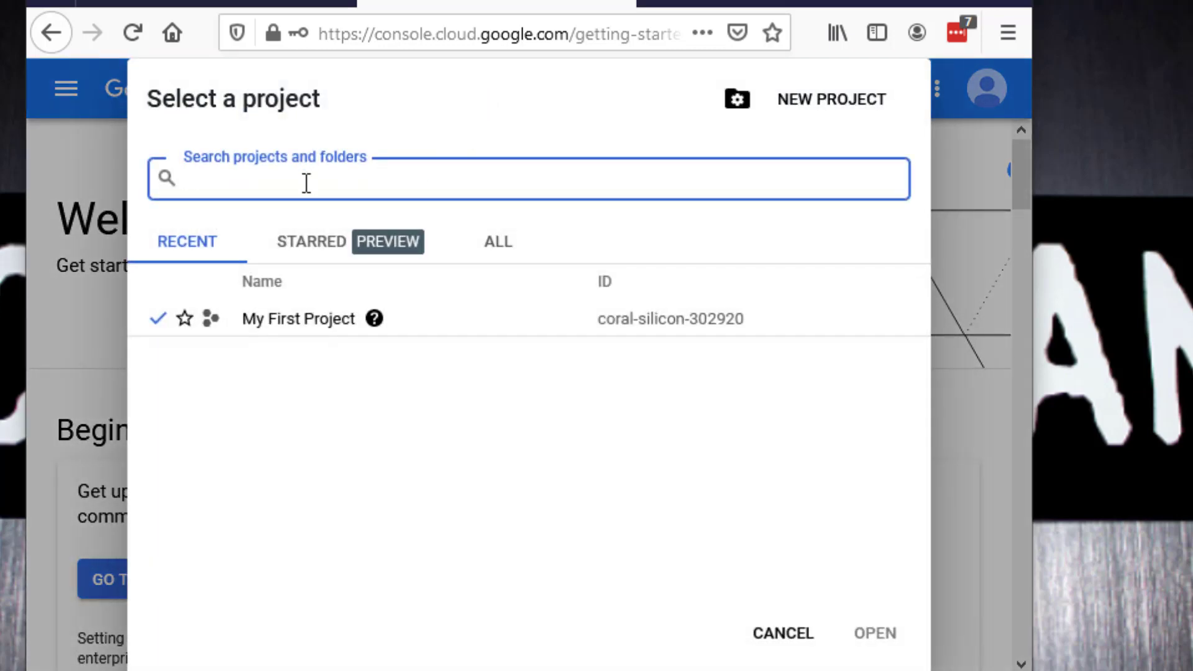
text(Geek_)
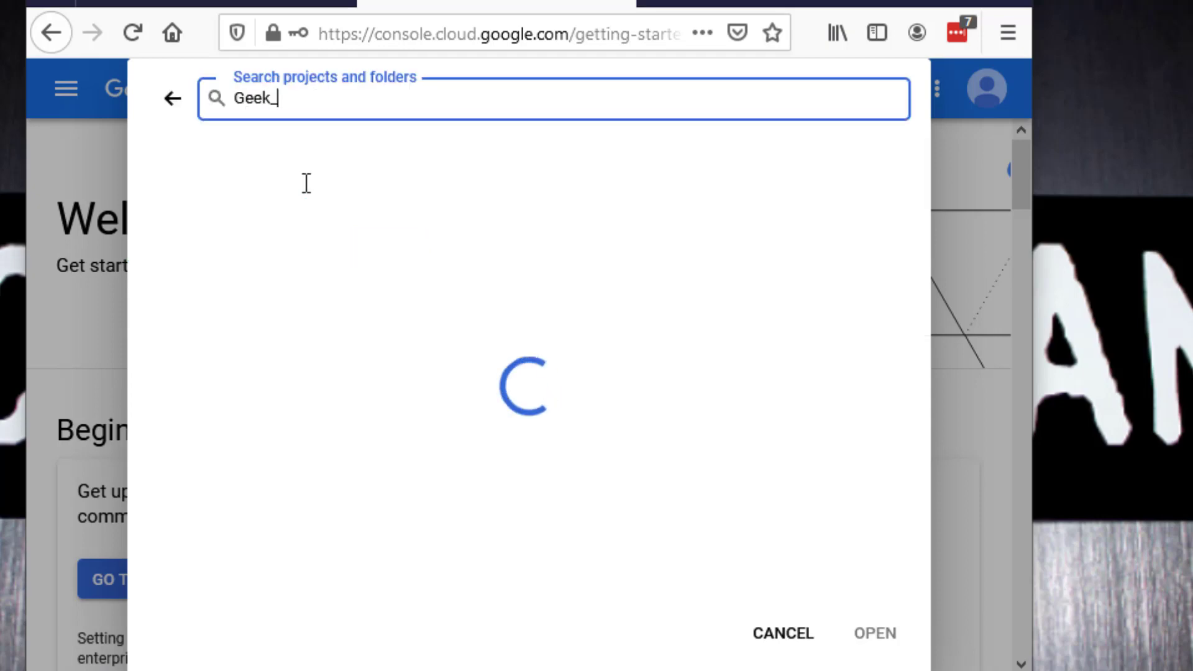
text(-Betta)
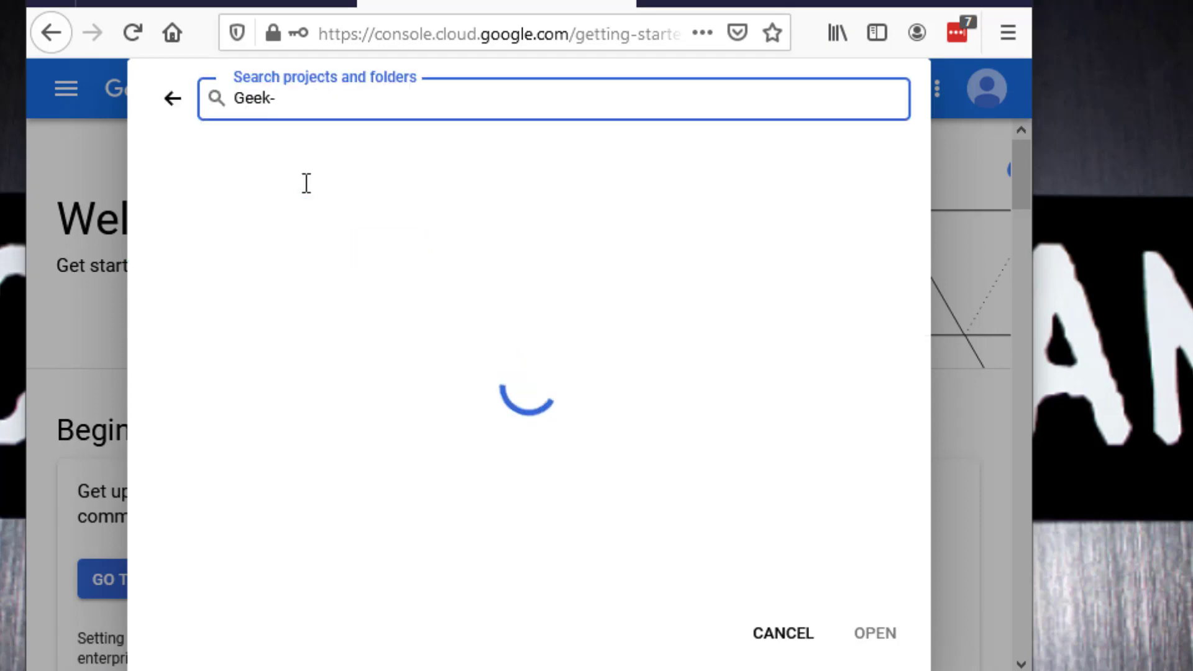
key(BackSpace)
key(BackSpace)
text(a)
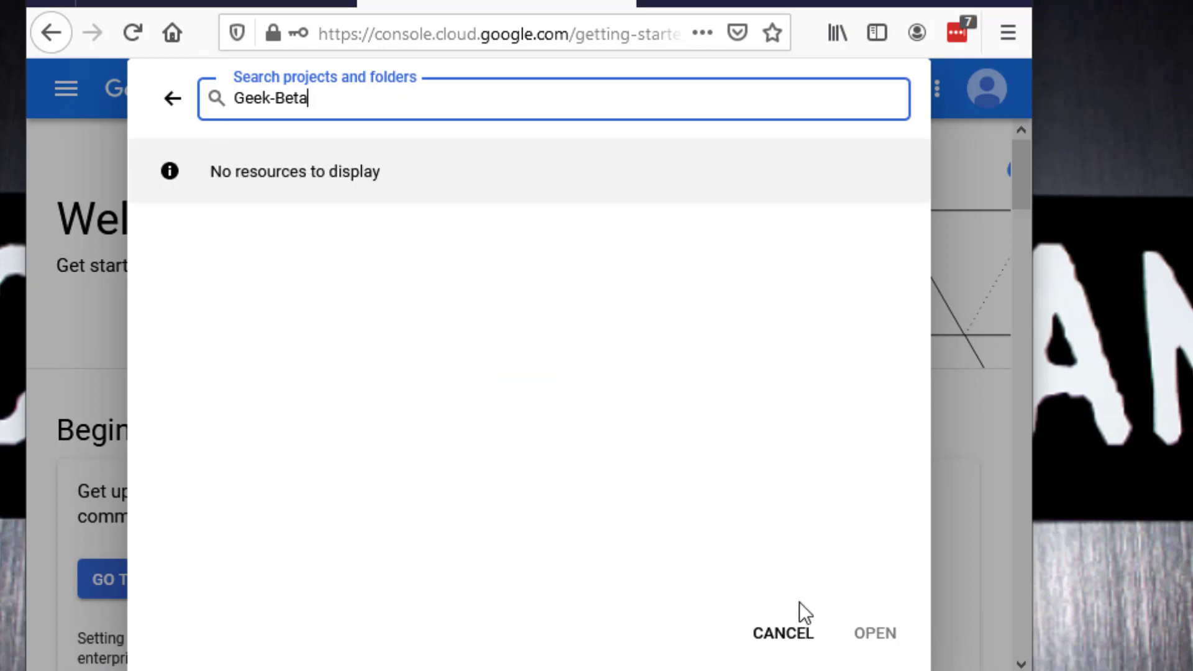
click(874, 629)
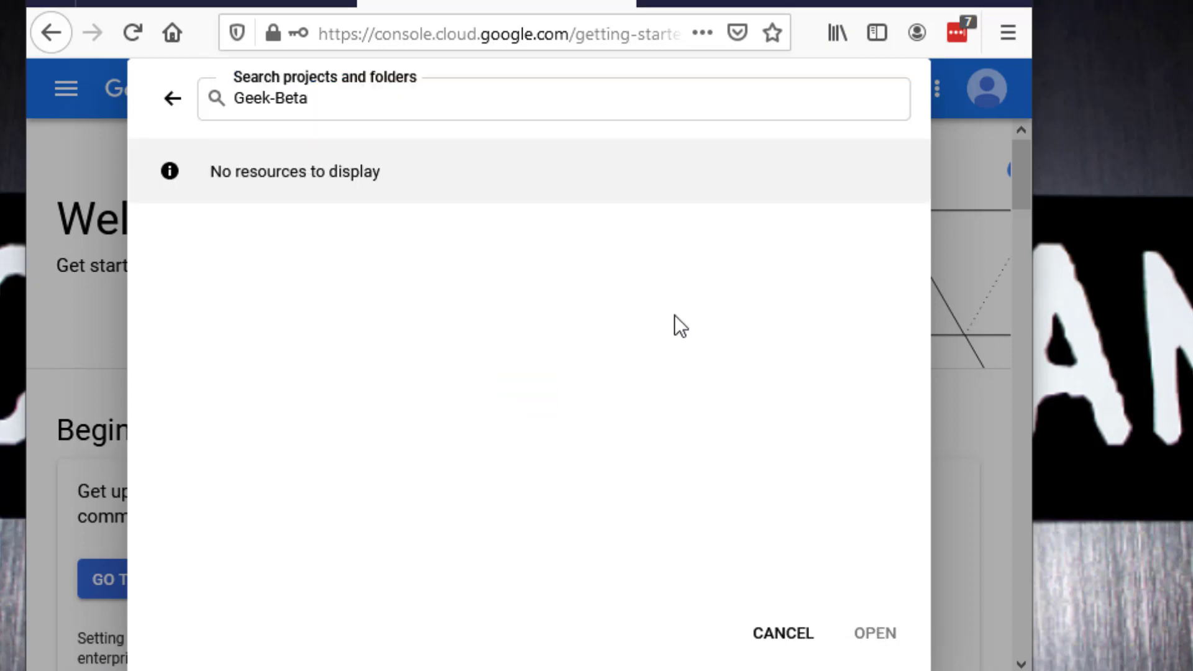
click(171, 99)
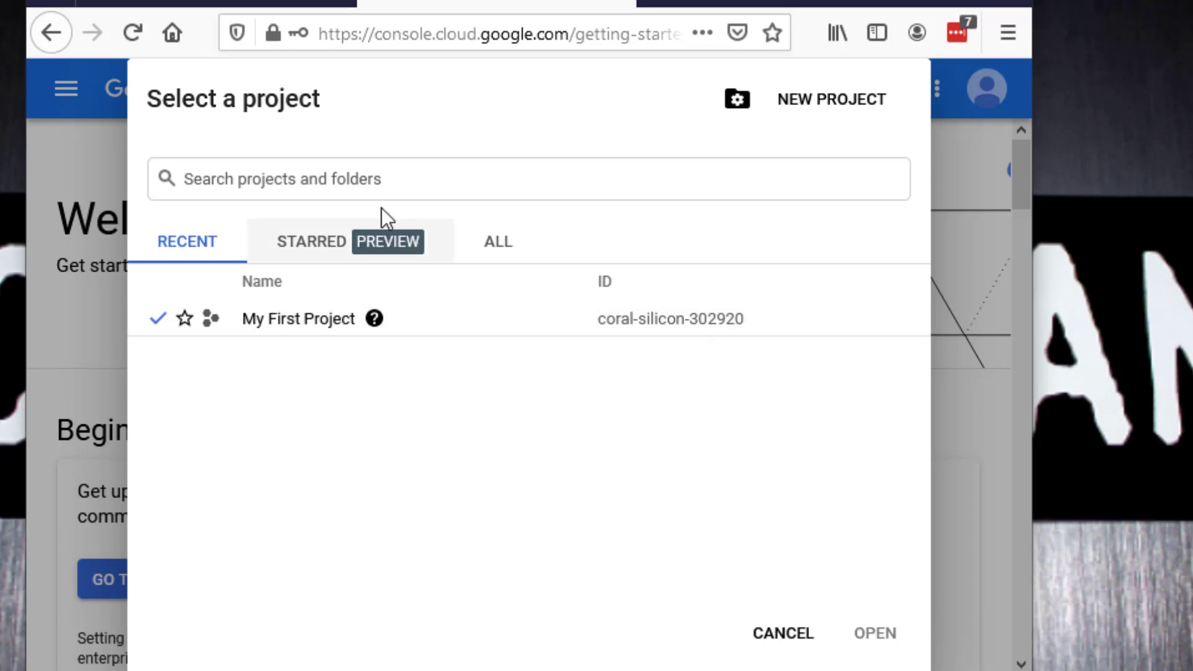
Step: Create a new project named geek-beta
click(857, 104)
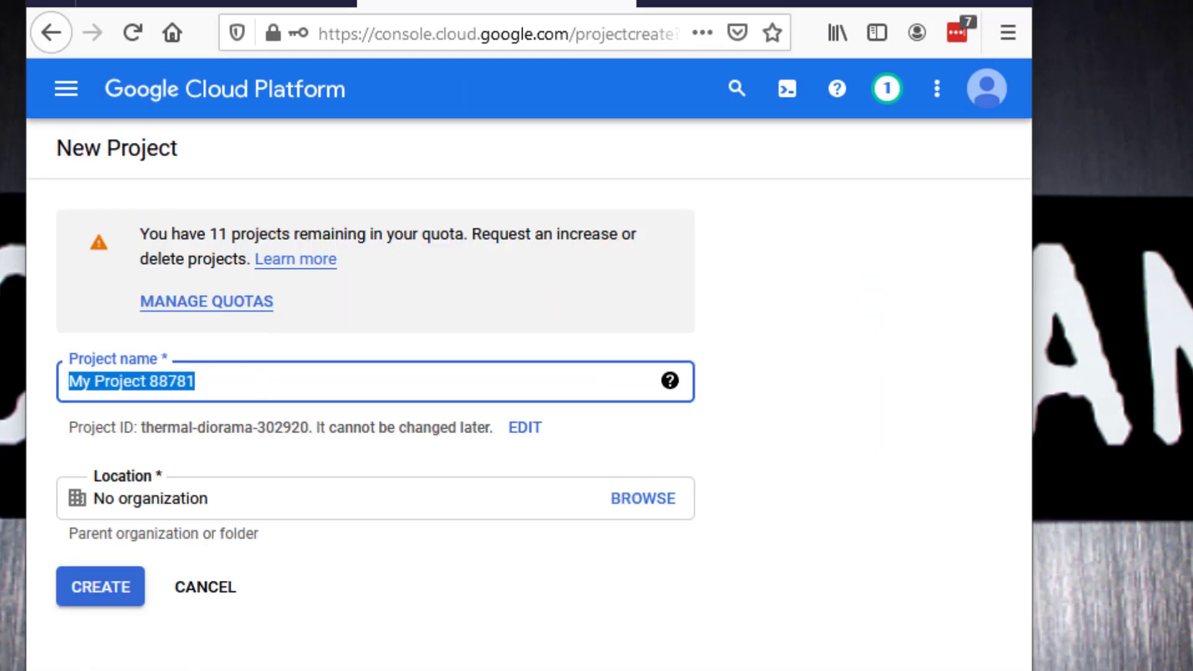
click(325, 385)
drag(198, 382, 20, 401)
text(geek-beta)
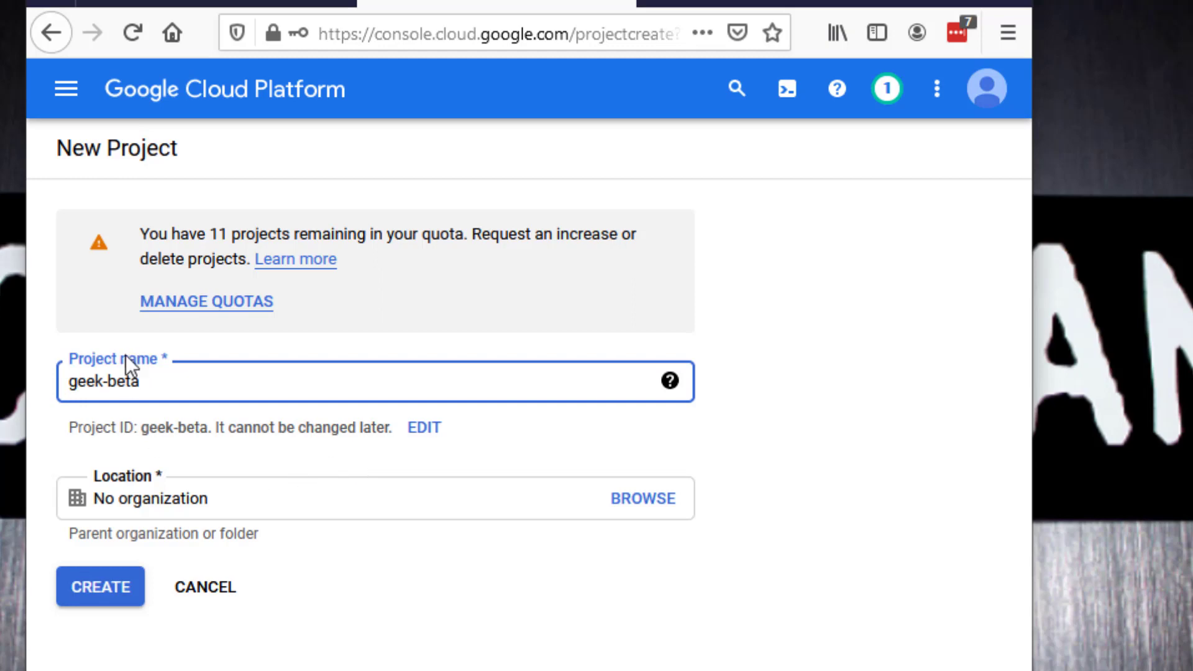
click(118, 595)
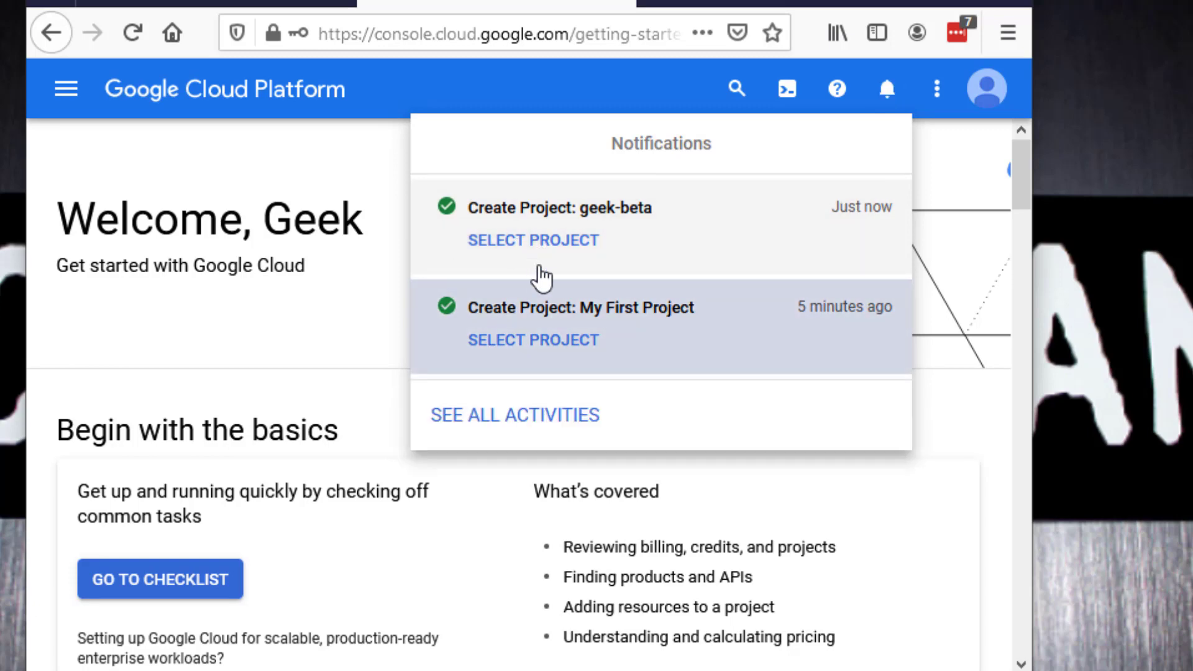
Step: Switch to the geek-beta project and open the Compute Engine VM instances page
click(553, 247)
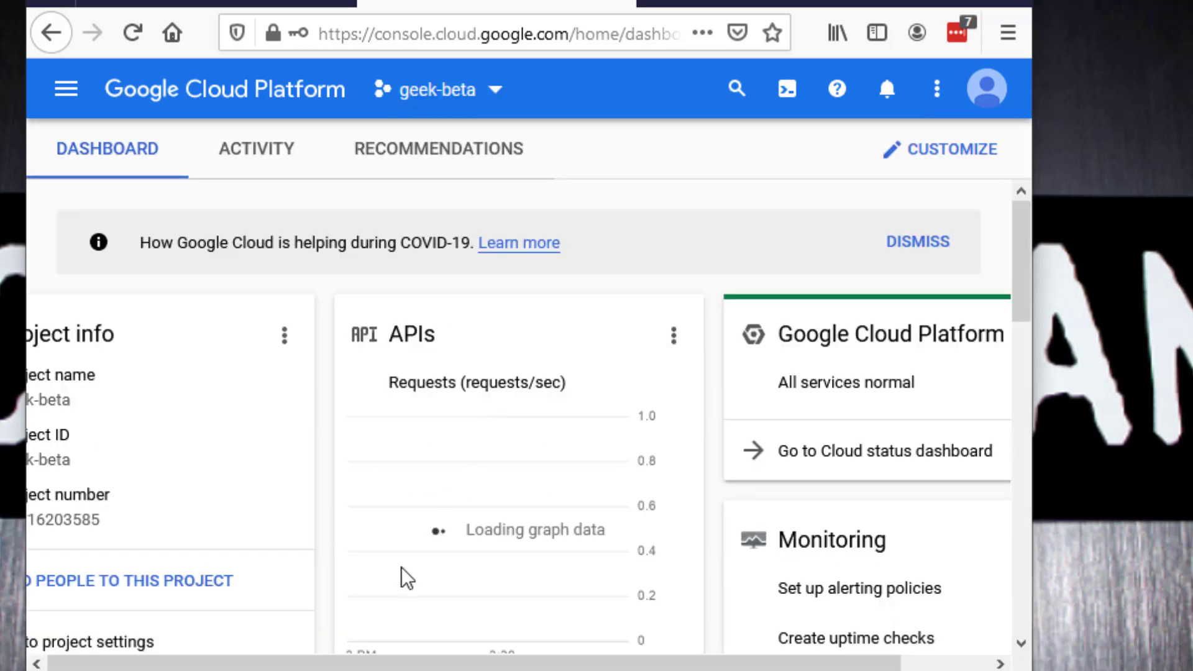
drag(401, 664, 491, 663)
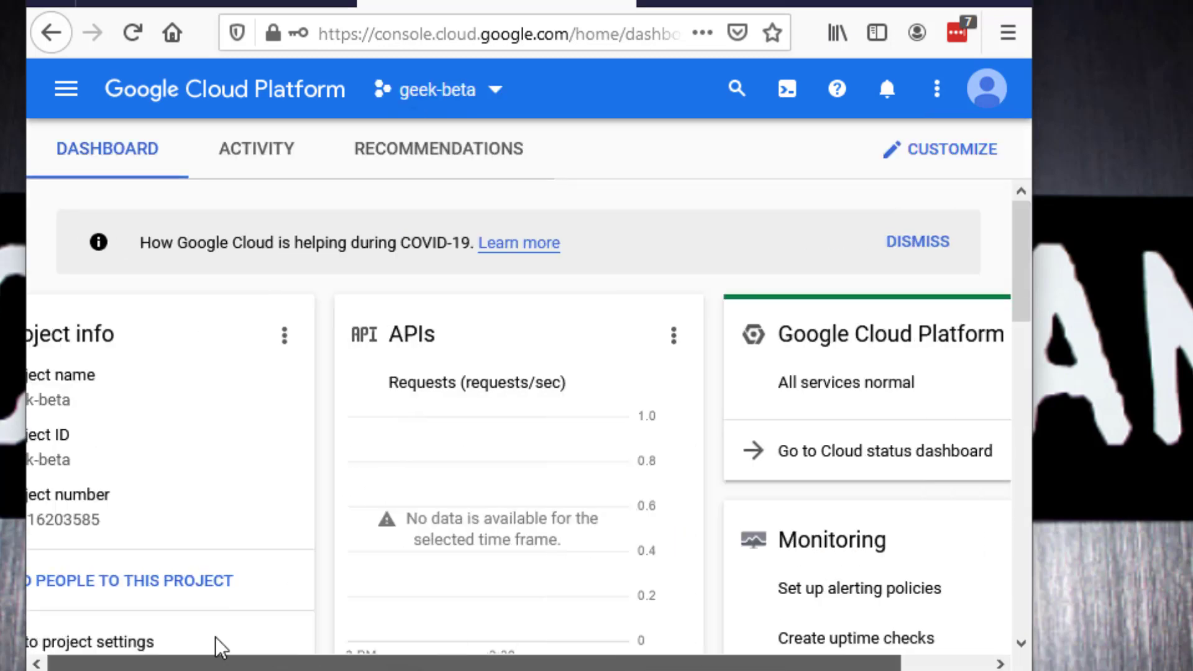
click(62, 94)
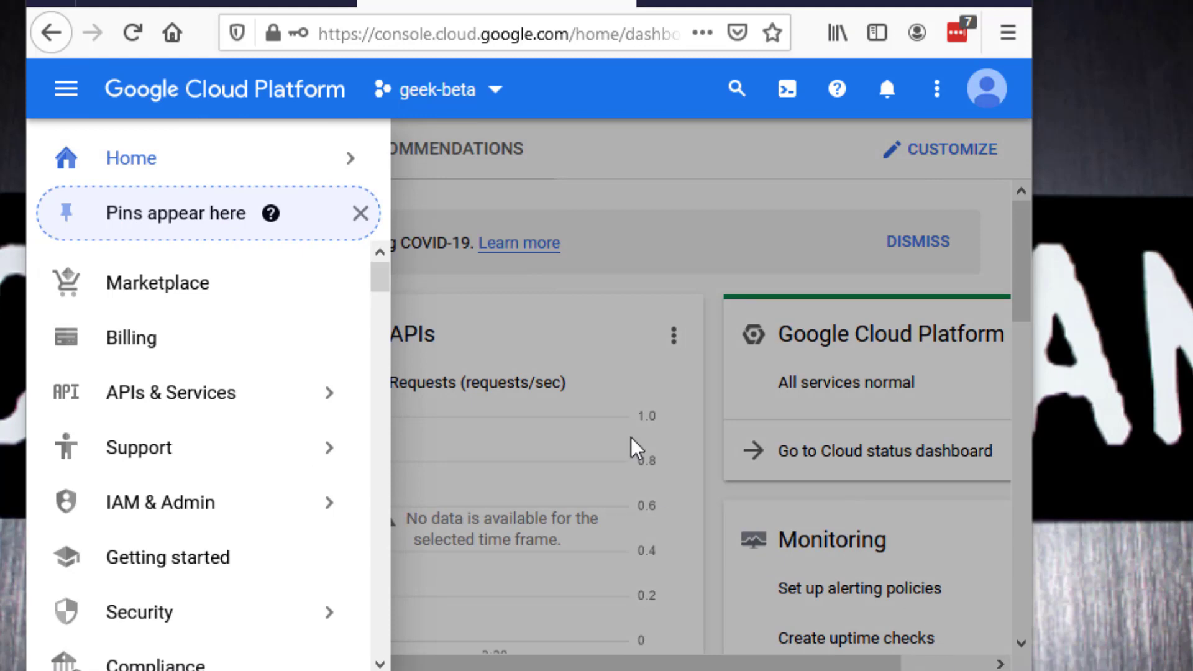
drag(375, 281, 379, 324)
mouse_move(201, 404)
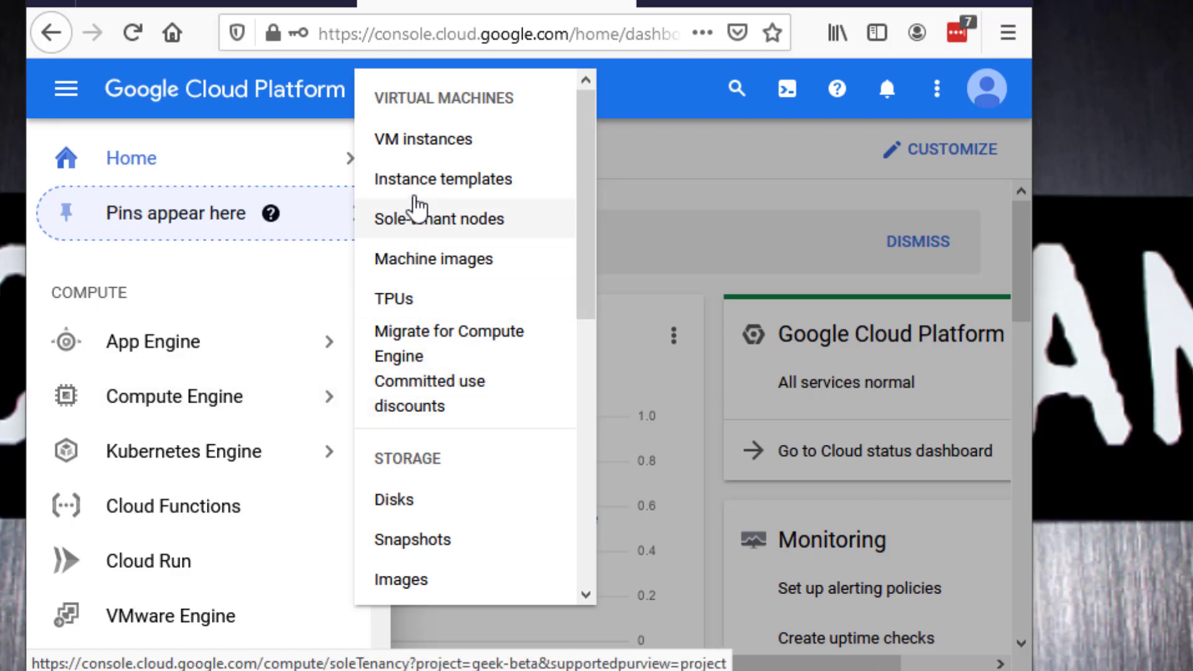
click(421, 153)
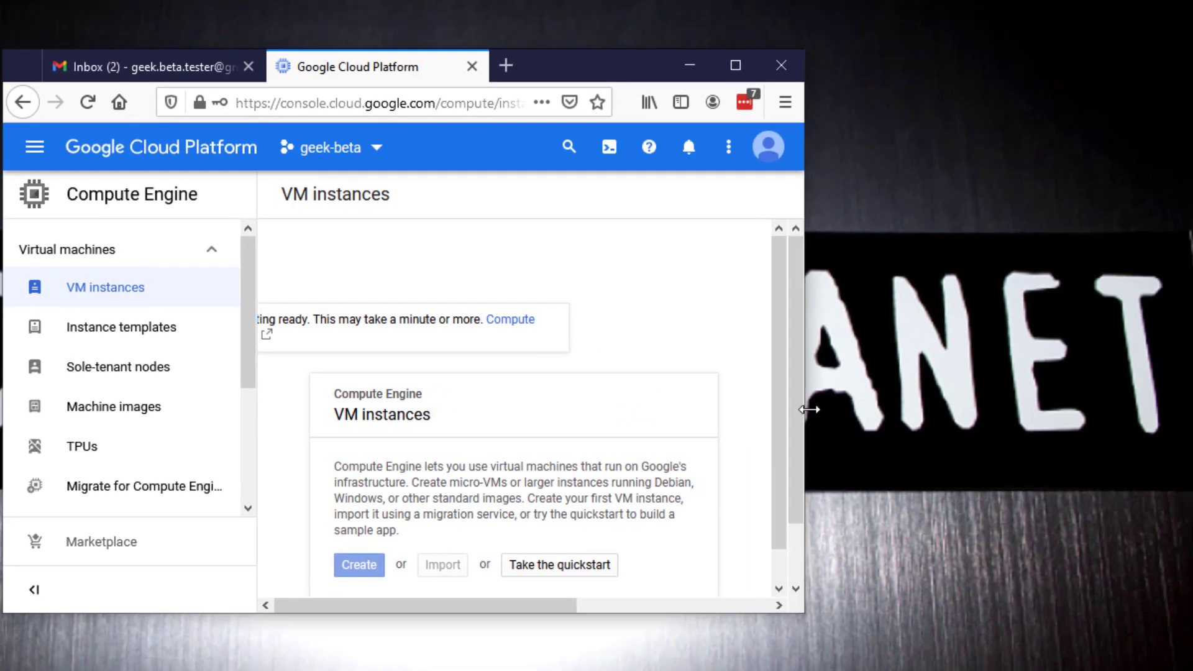
drag(808, 409, 1184, 372)
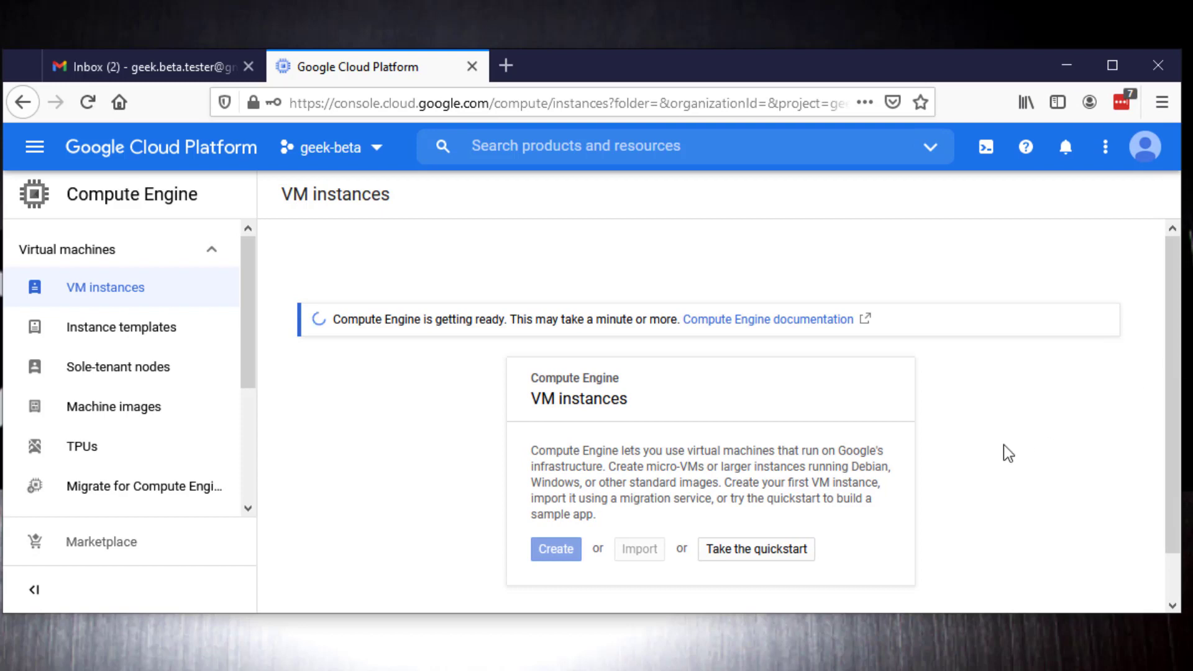
scroll(1005, 445, down, 1)
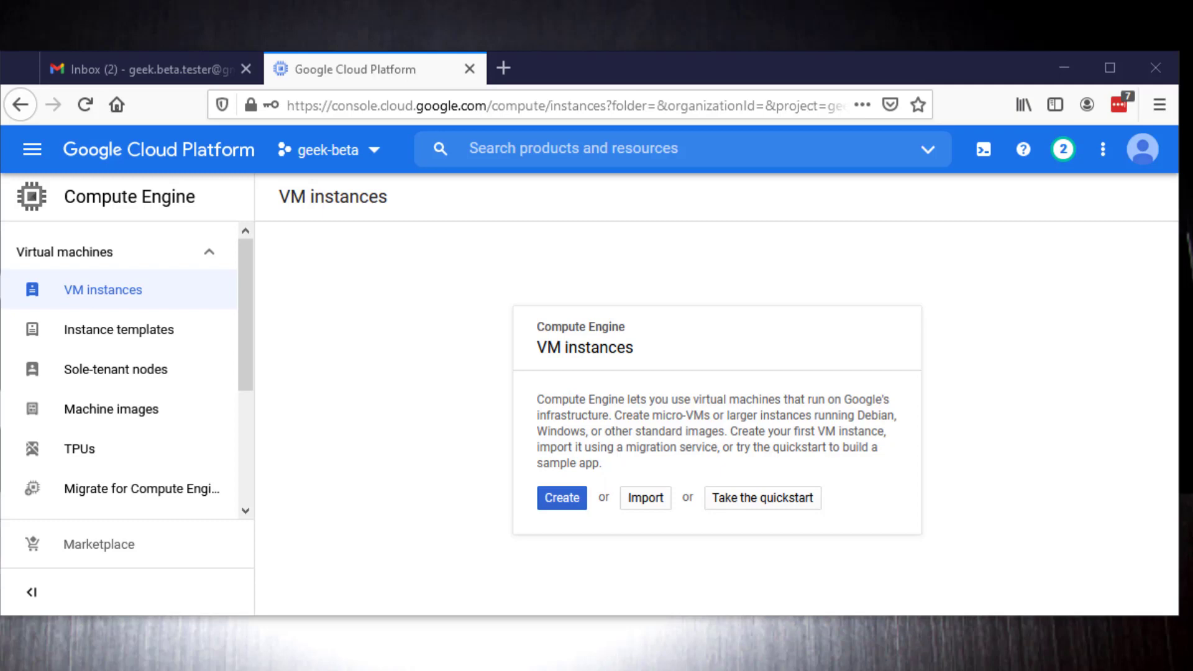
Step: Start creating a VM instance named wordpress in the us-east4 (Northern Virginia) region
click(563, 502)
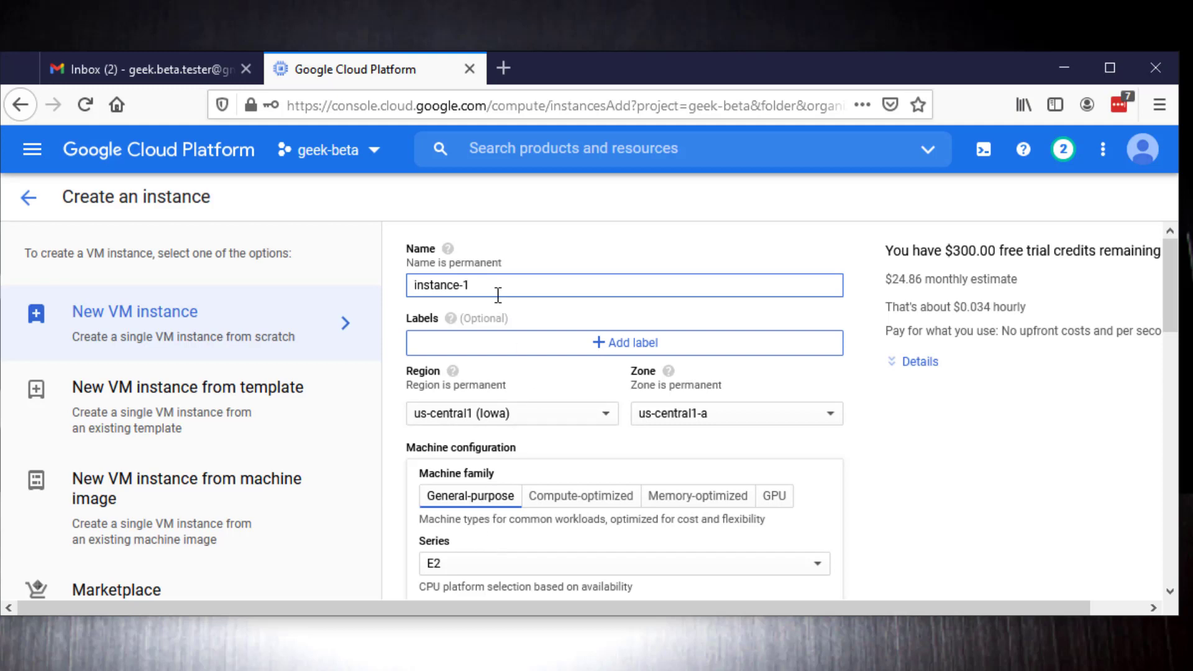
drag(499, 285, 404, 292)
text(wordpress)
click(611, 416)
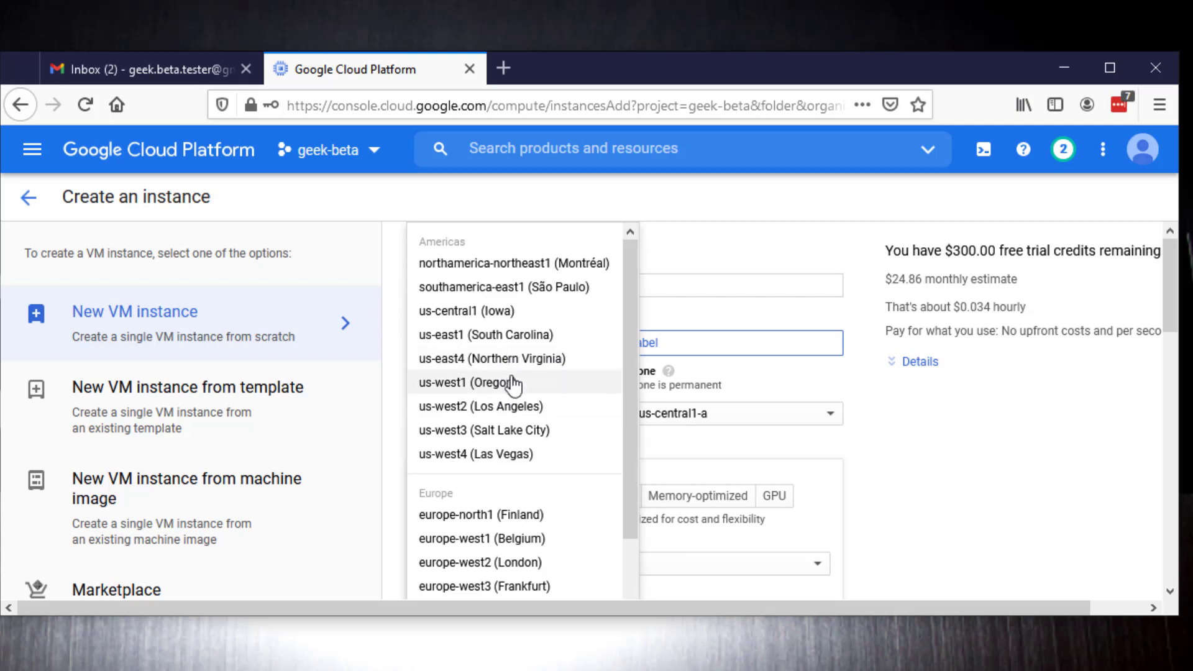
click(511, 360)
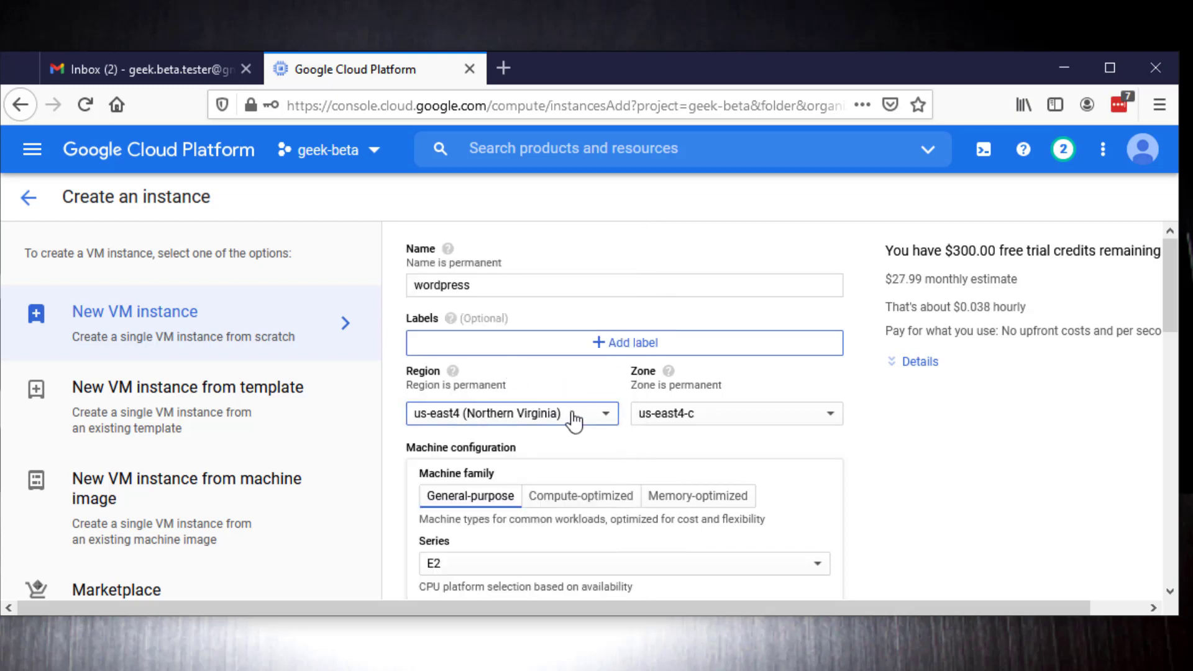
Step: Look through the machine series and type options and set the machine type to e2-micro (2 vCPU, 1 GB memory)
scroll(575, 453, down, 1)
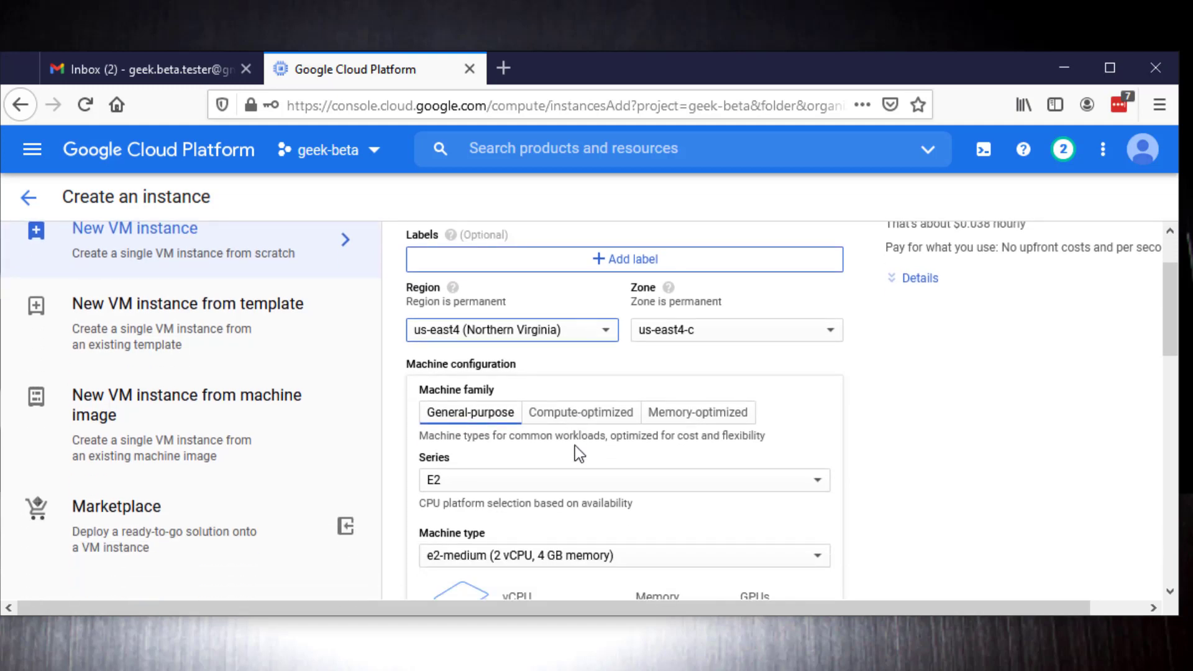
scroll(576, 446, down, 1)
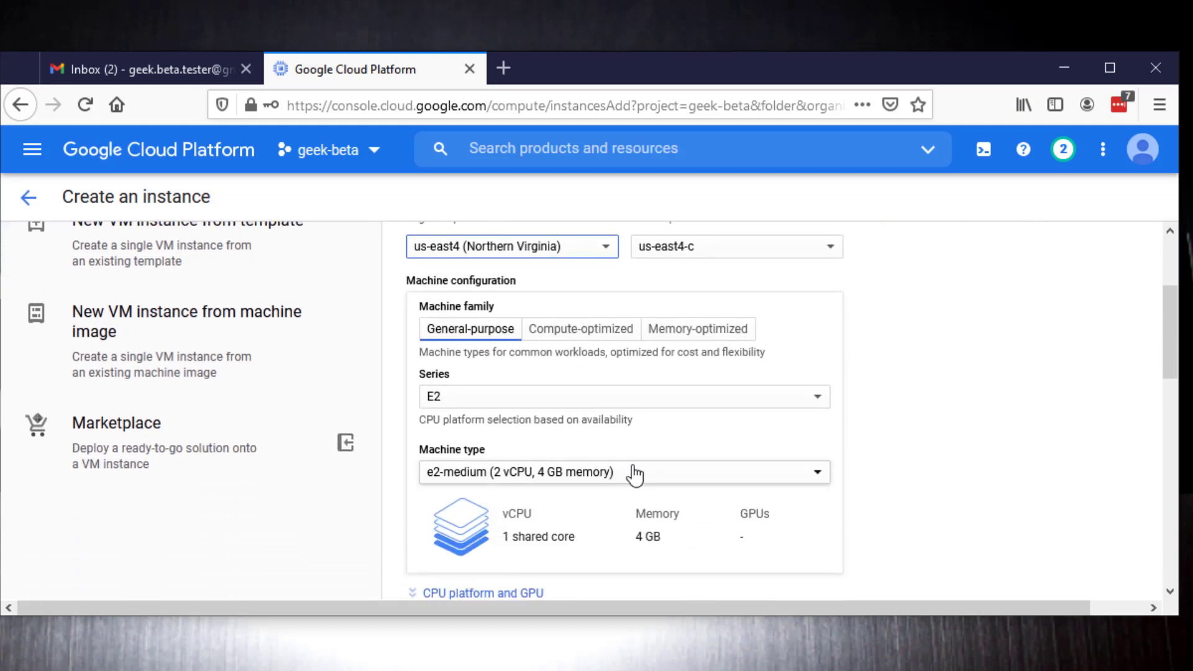
click(635, 476)
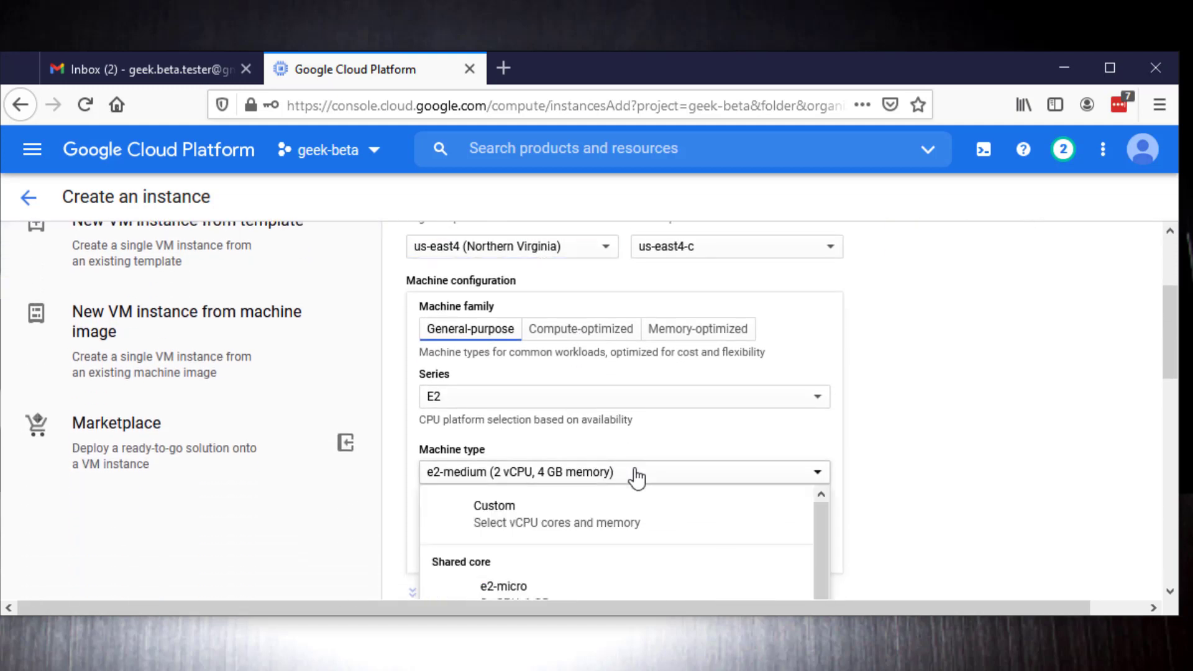
click(881, 357)
click(737, 397)
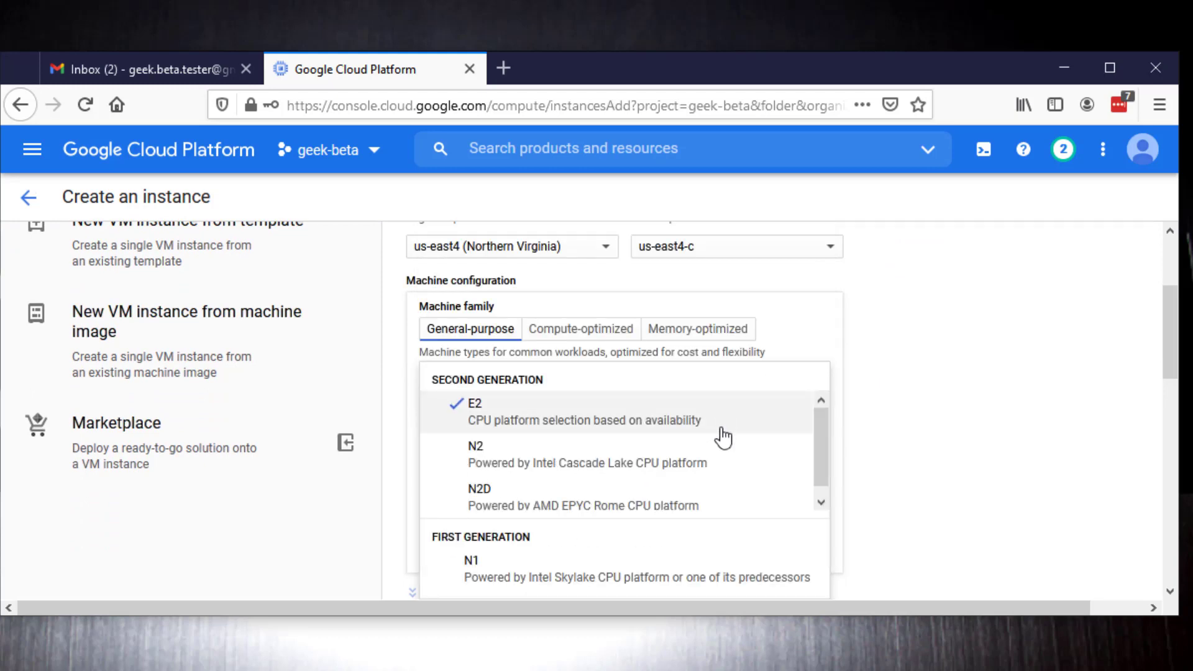
drag(822, 436, 821, 486)
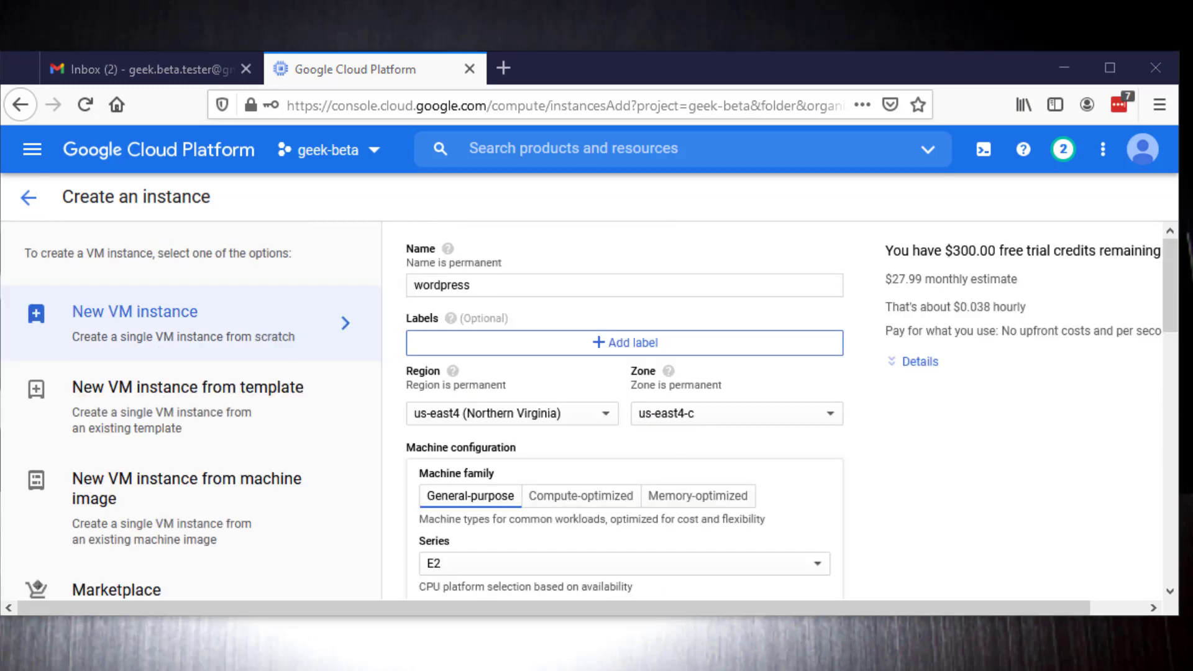
scroll(907, 475, down, 5)
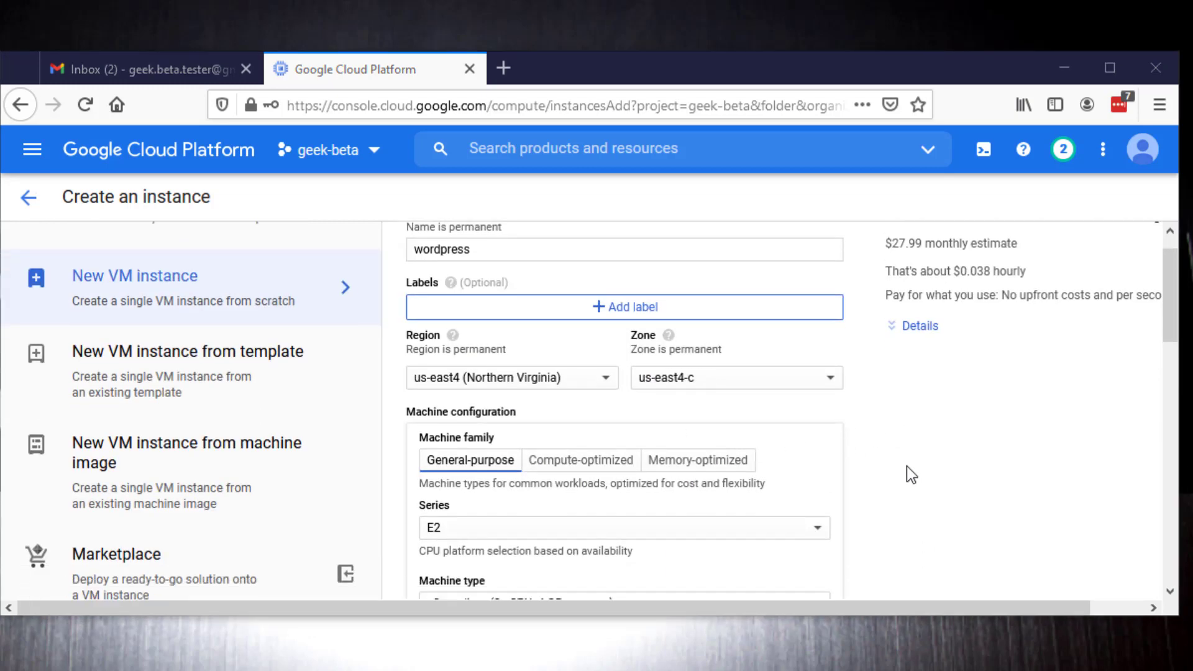
click(819, 474)
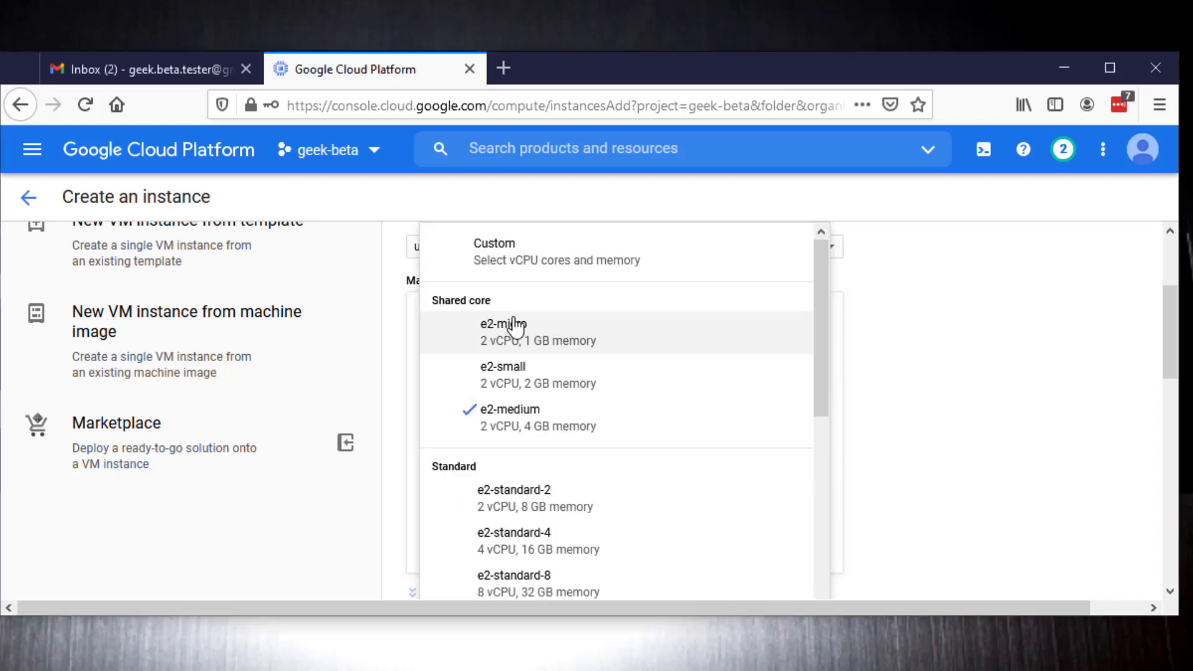
click(597, 333)
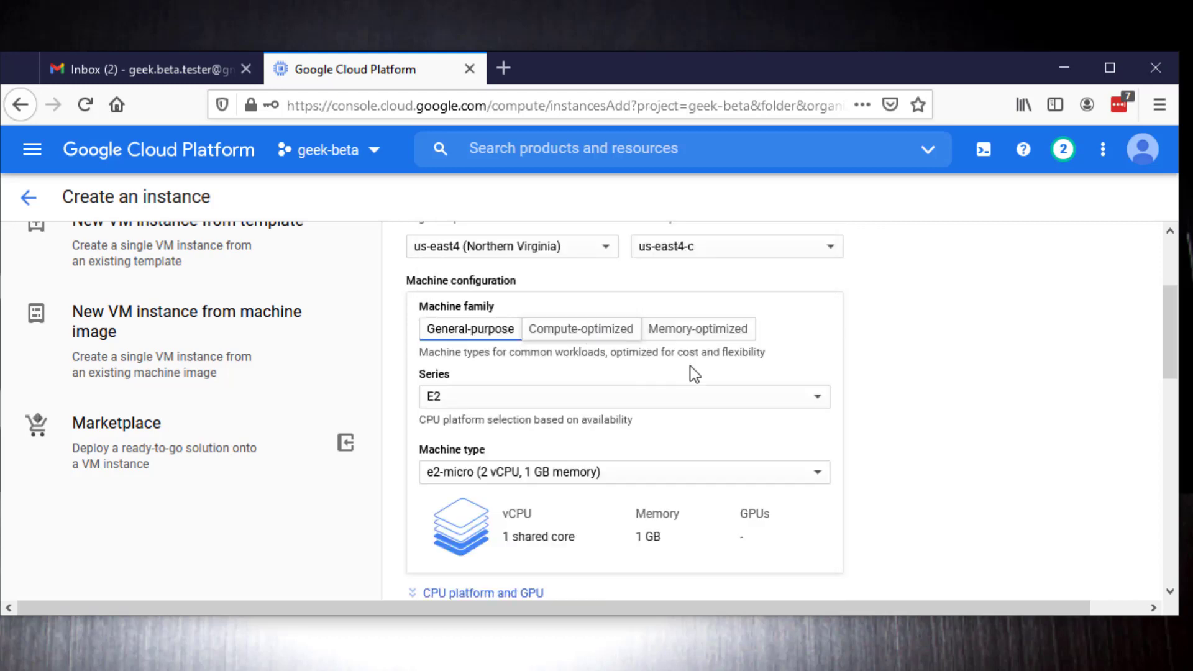
Step: Look through the boot disk's operating system choices and set the disk size to 20 GB
scroll(901, 419, down, 5)
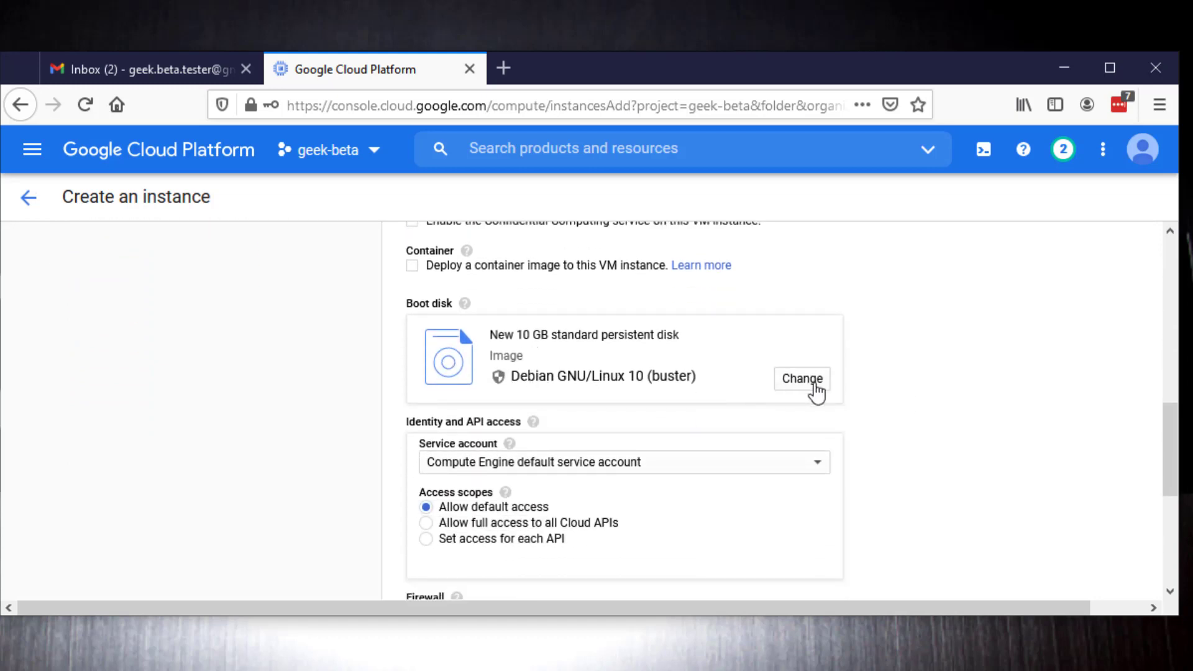
click(795, 375)
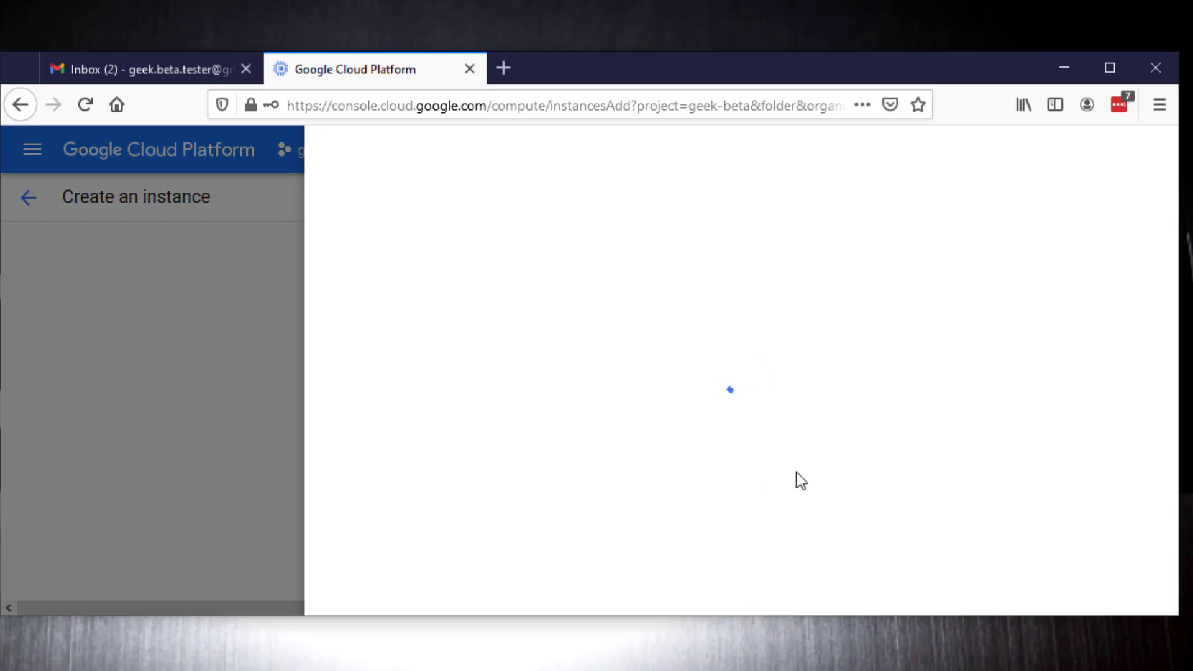
click(671, 290)
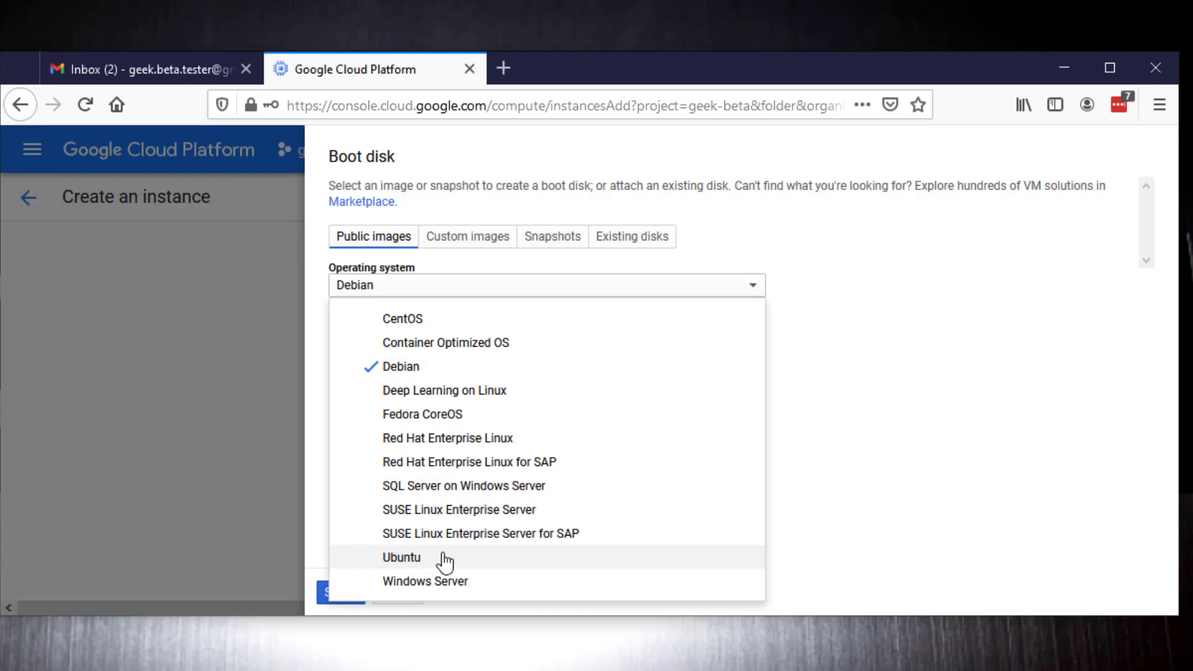
click(872, 294)
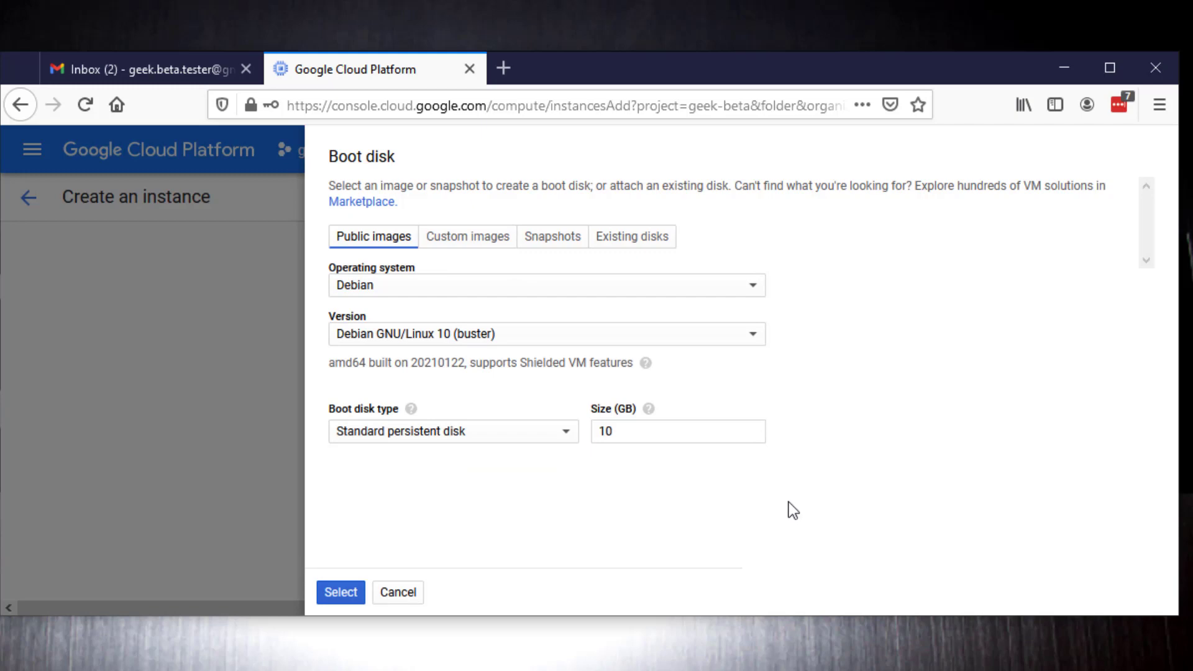
click(632, 433)
key(BackSpace)
key(BackSpace)
text(20)
click(353, 594)
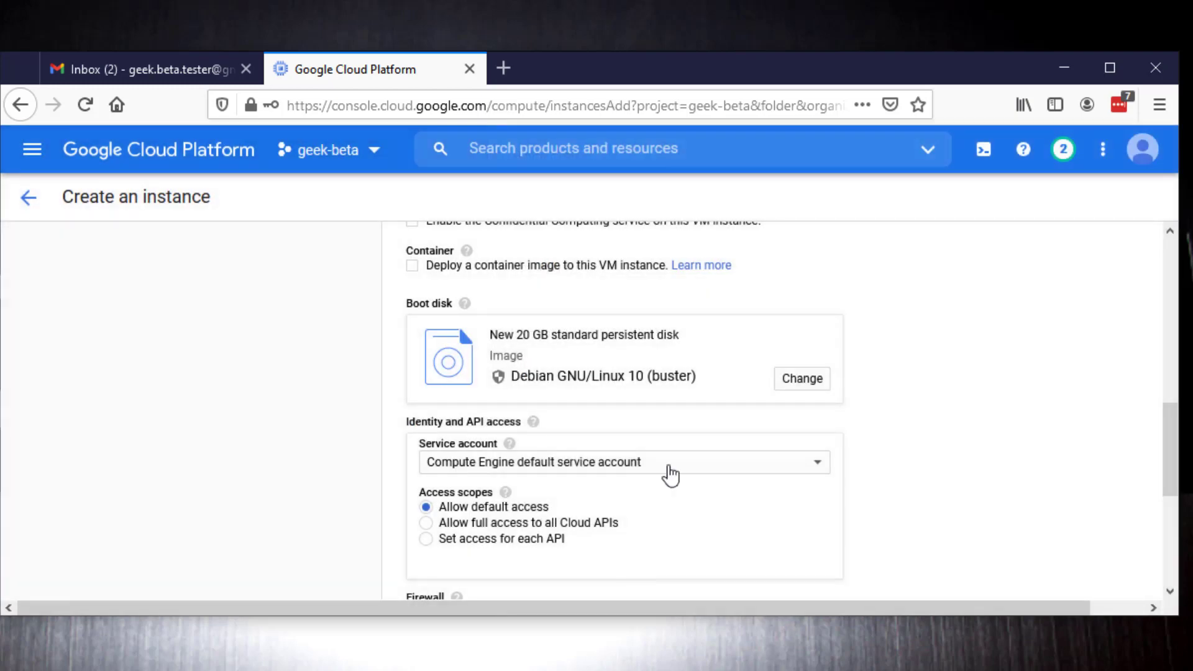
Step: Allow HTTP and HTTPS traffic through the firewall and create the VM instance
scroll(1012, 538, down, 3)
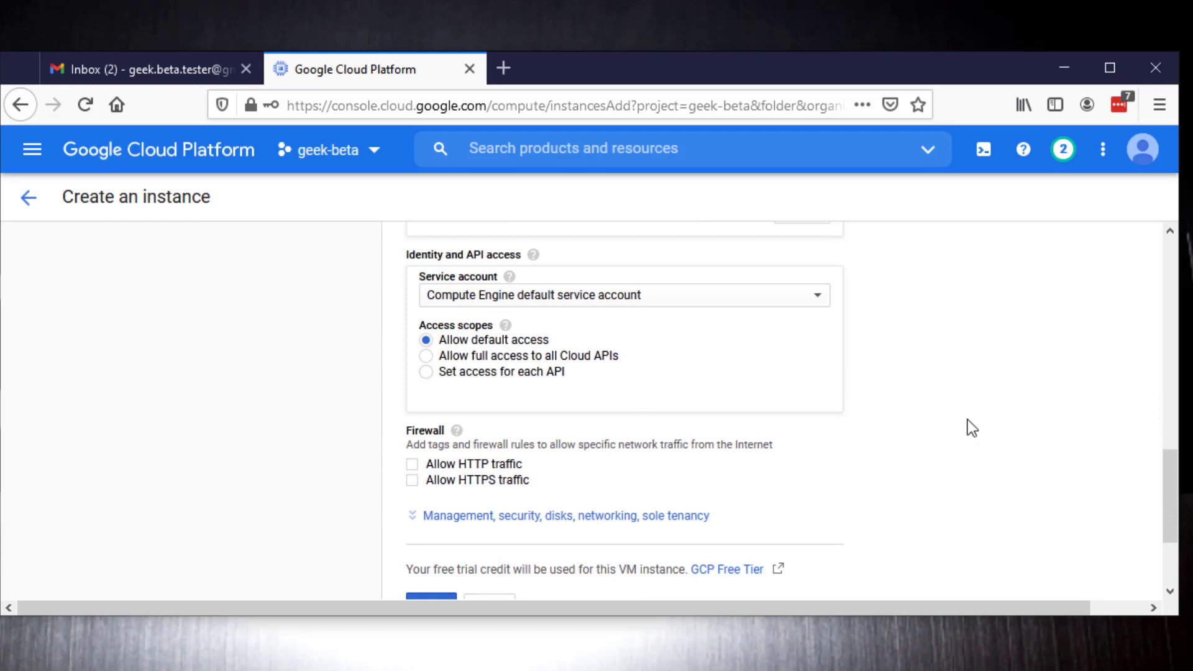
scroll(967, 423, down, 3)
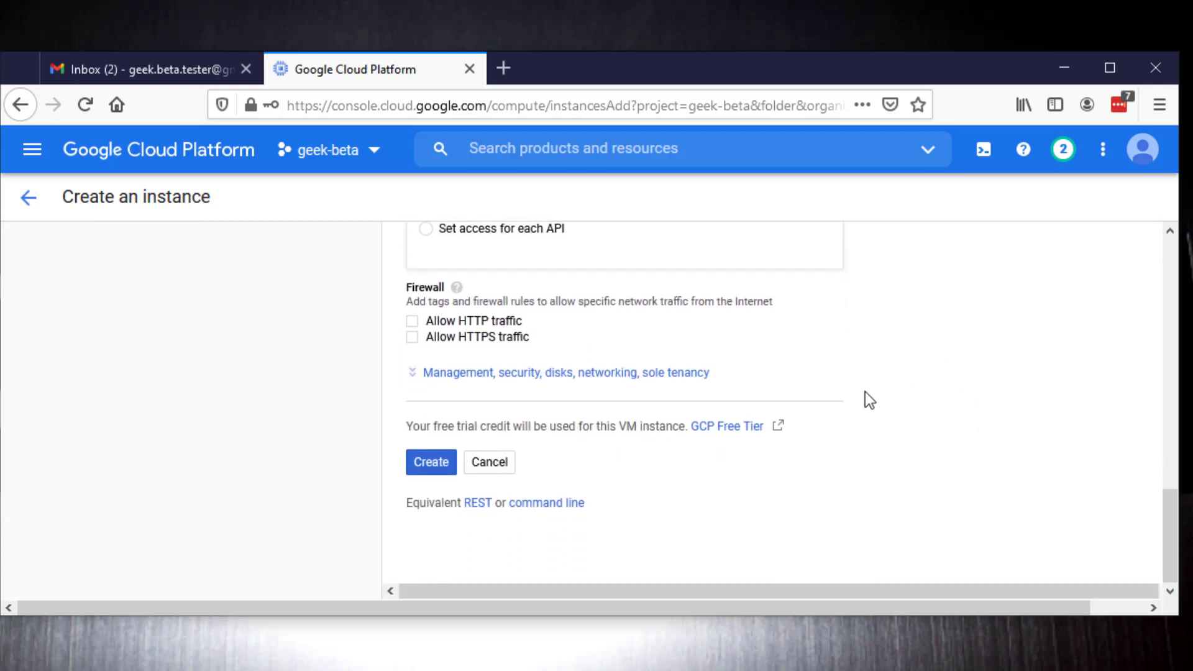
click(416, 321)
click(413, 338)
click(435, 464)
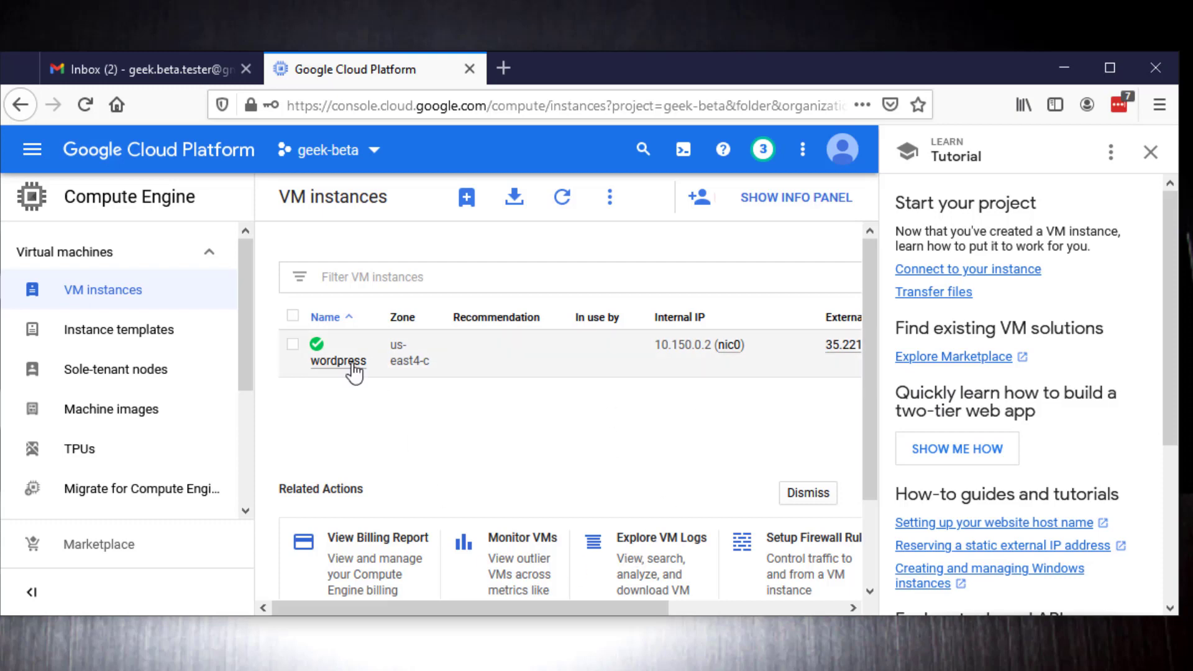
Step: Examine the wordpress instance's external IP and its SSH connection options
drag(444, 614, 661, 615)
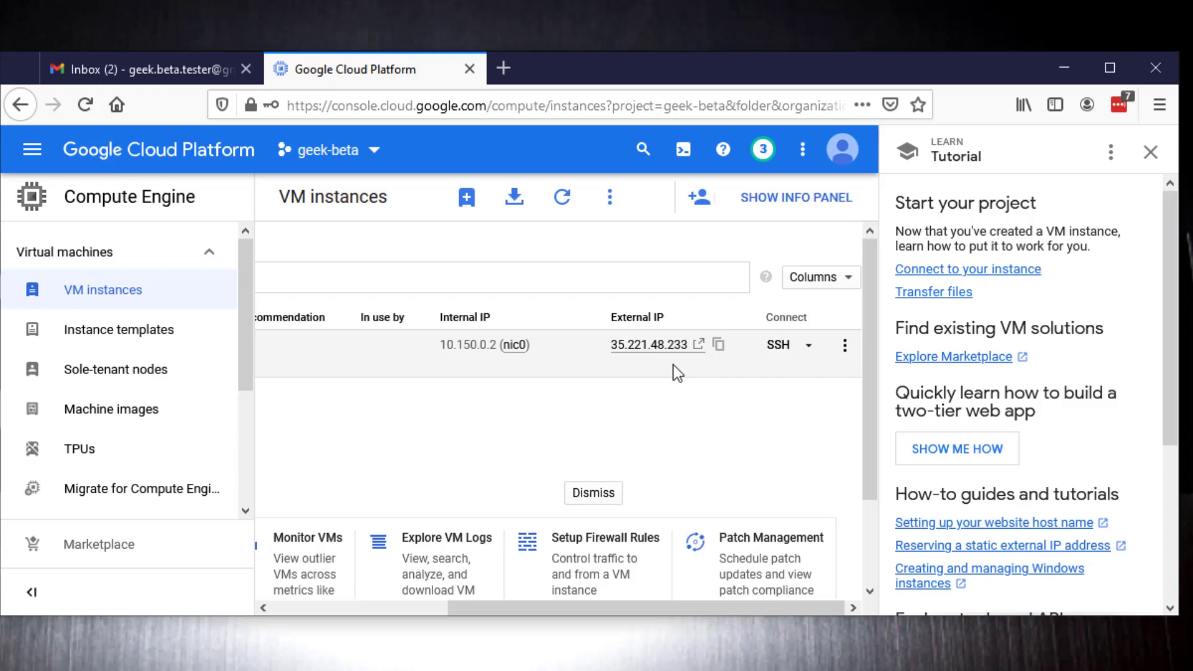
click(809, 346)
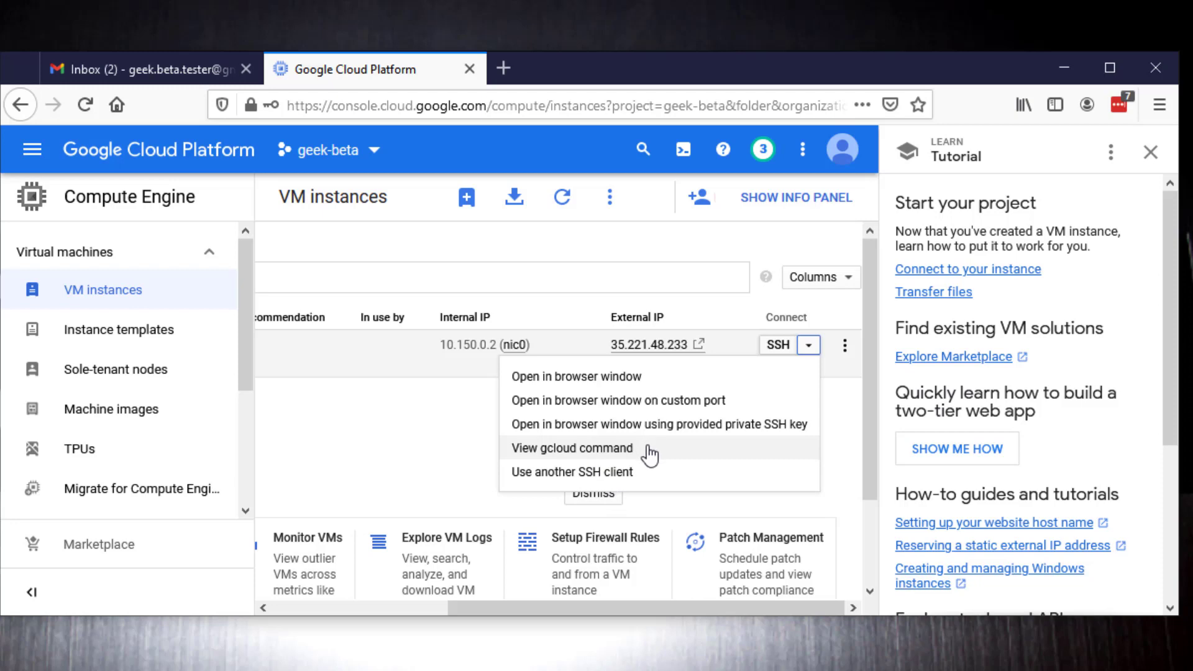
click(412, 462)
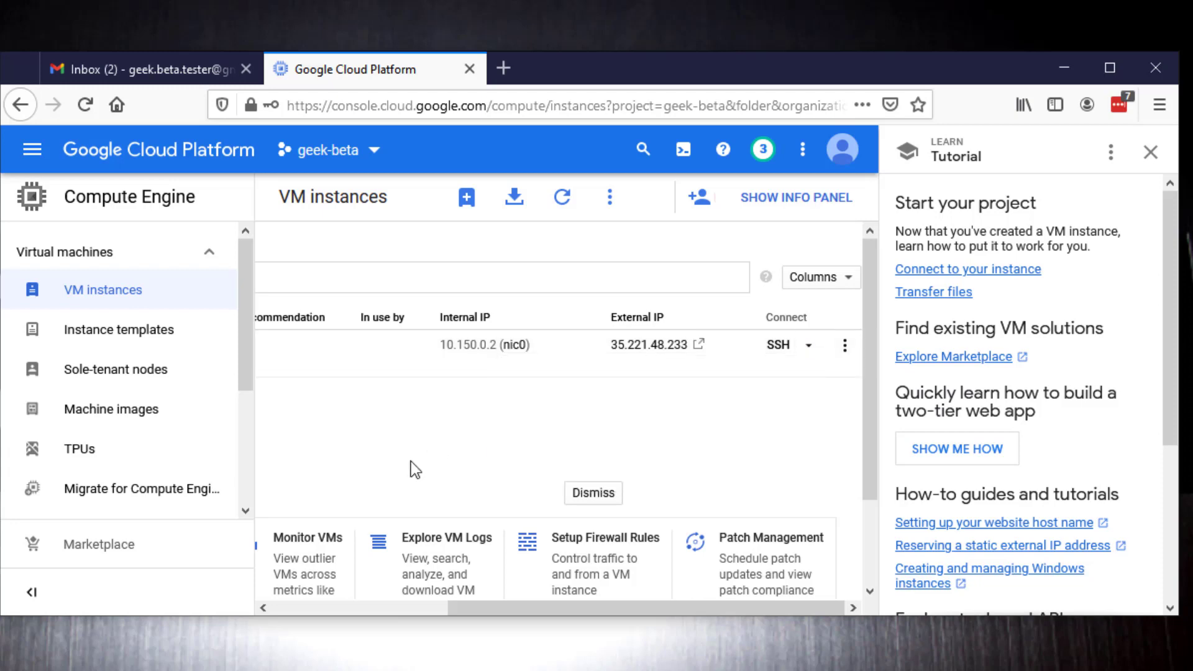